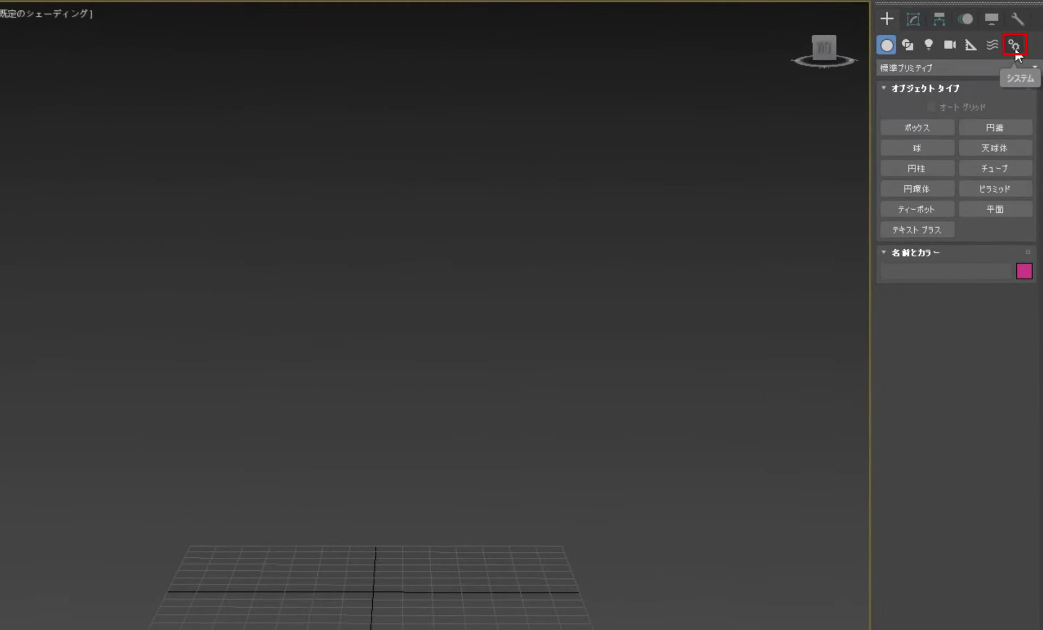
Drag out a Biped at the grid centre and set its root name to MWK.
click(1014, 50)
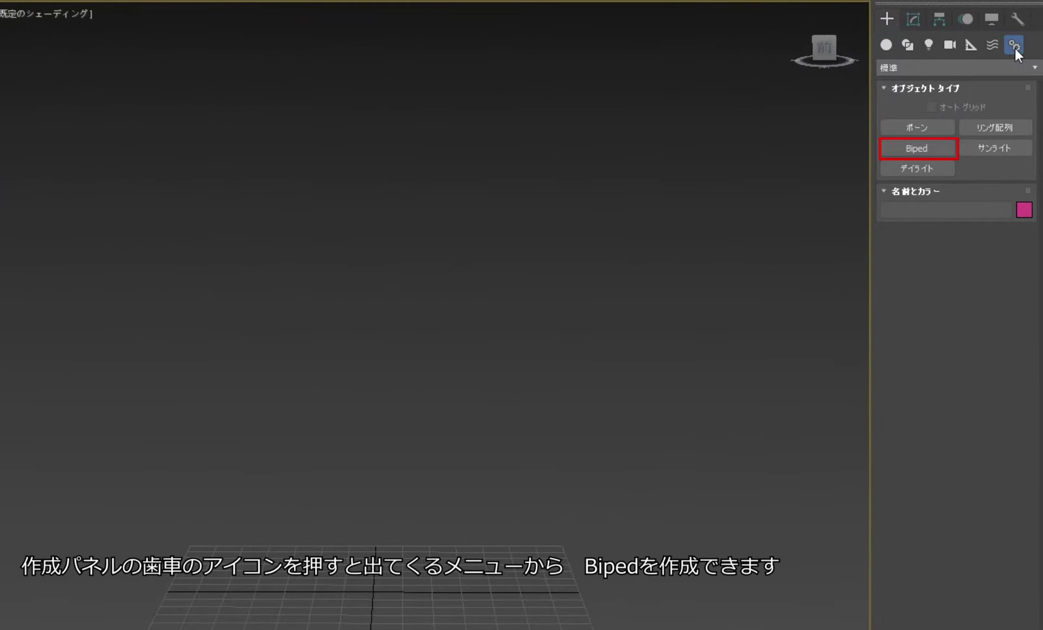
click(908, 145)
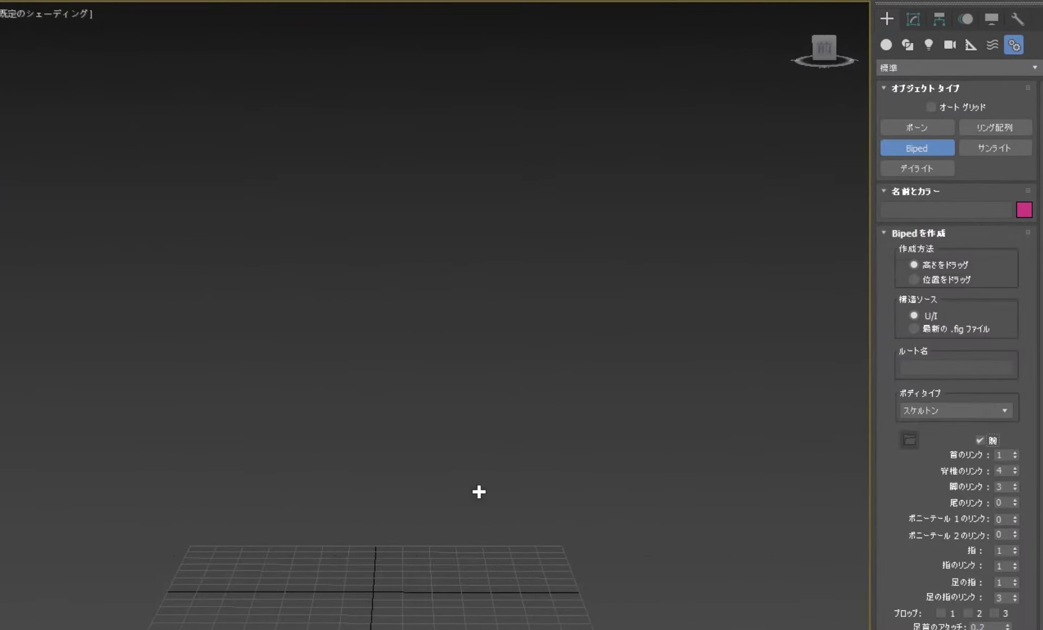
drag(547, 508, 621, 184)
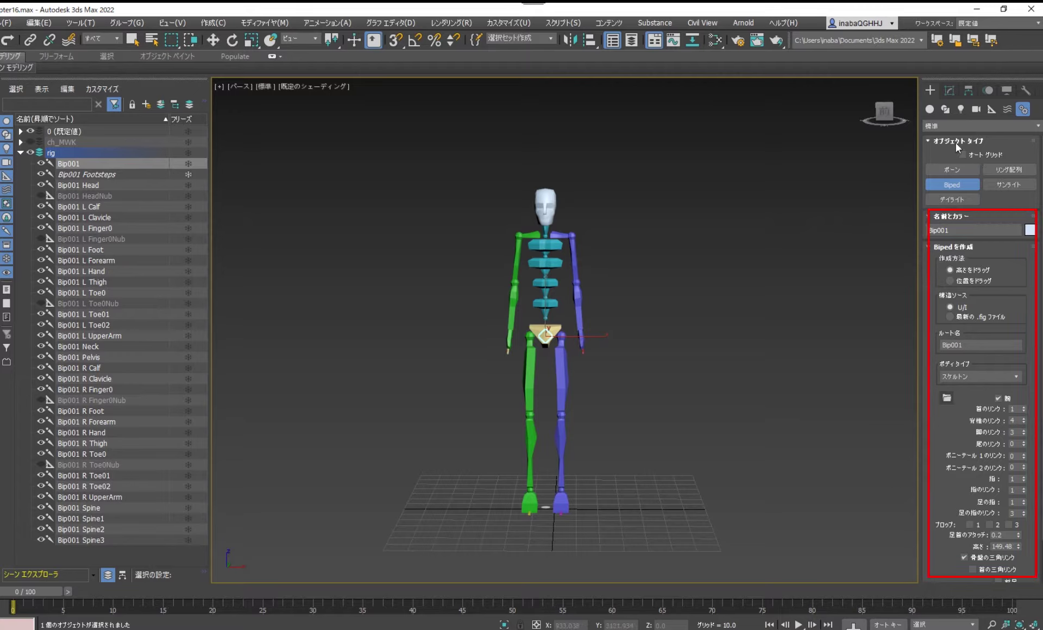
double_click(988, 347)
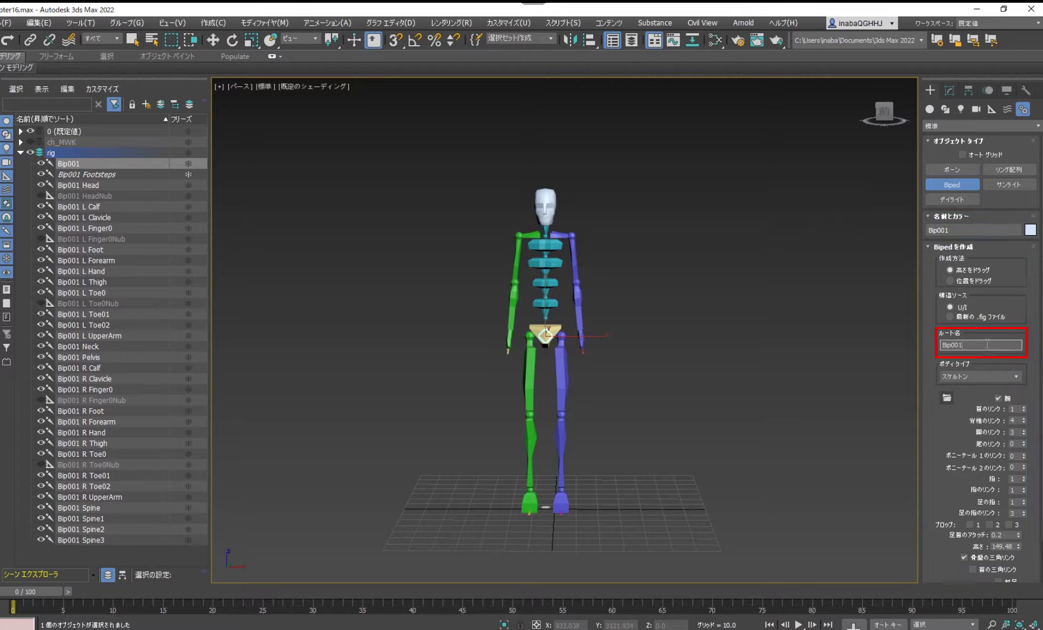
text(MWK)
key(Return)
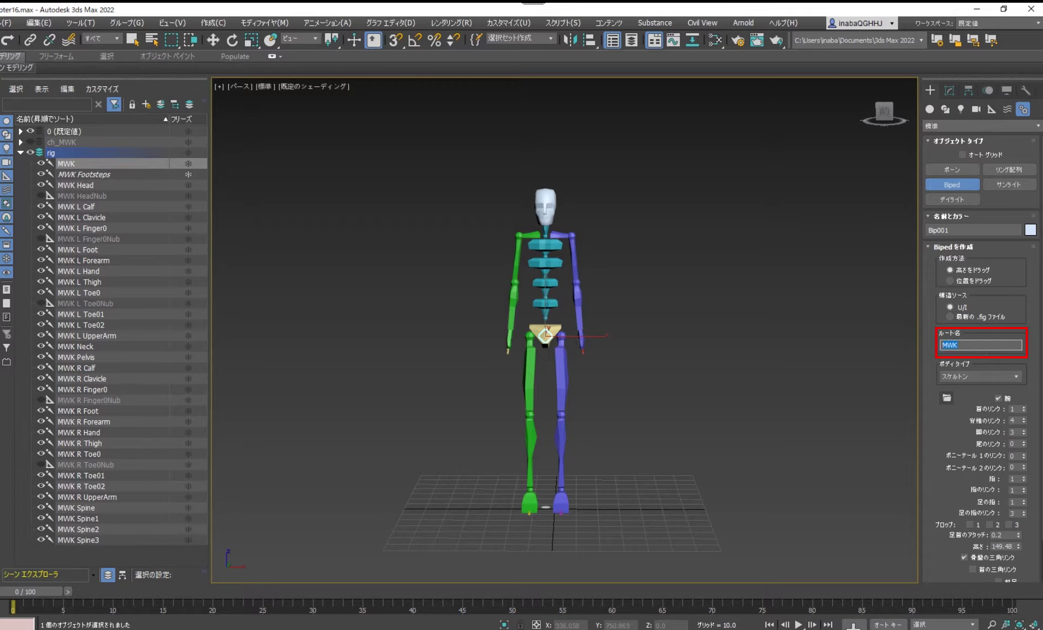
right_click(673, 315)
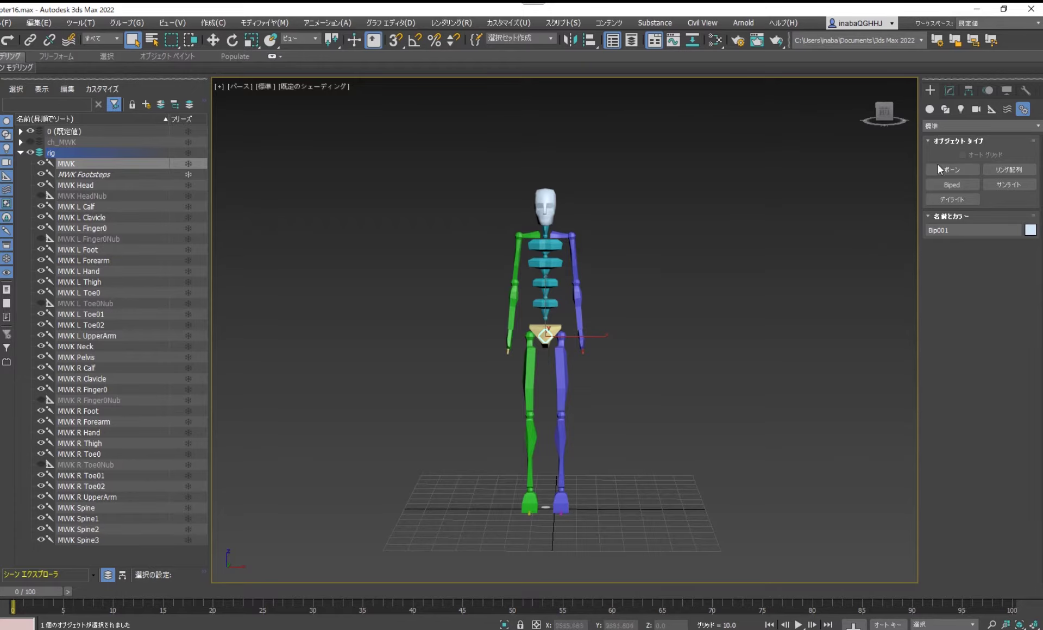
Turn on Figure Mode for the MWK biped in the Motion panel.
click(991, 87)
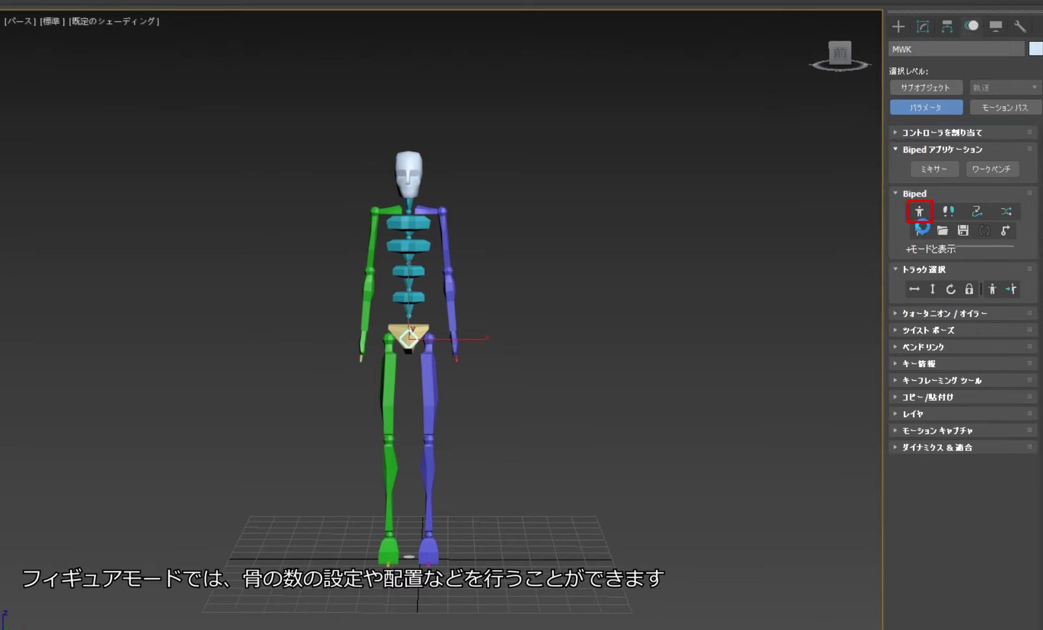
click(923, 213)
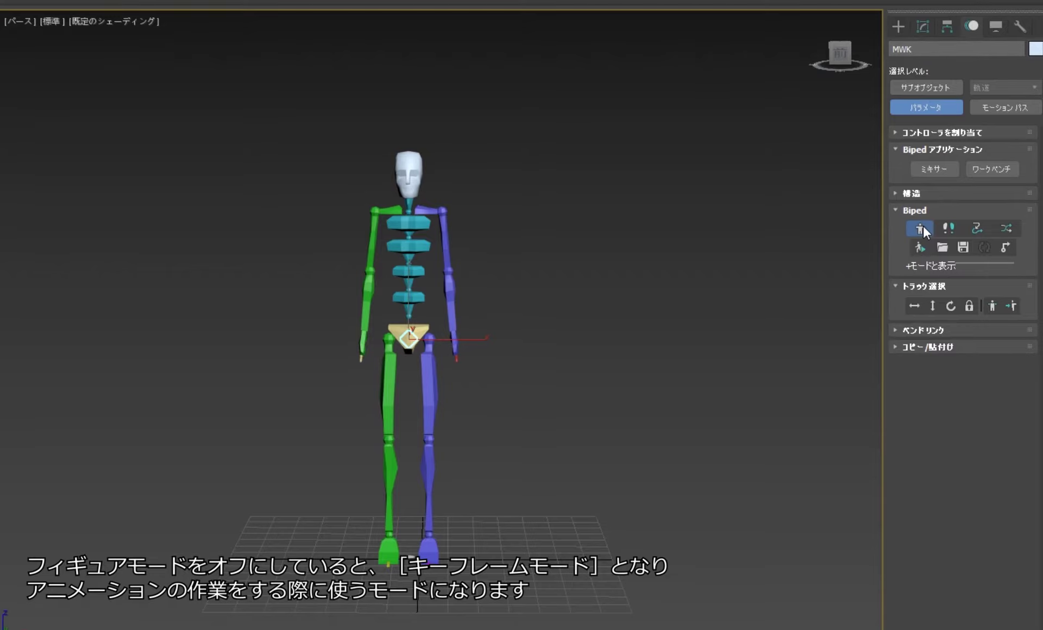
click(923, 227)
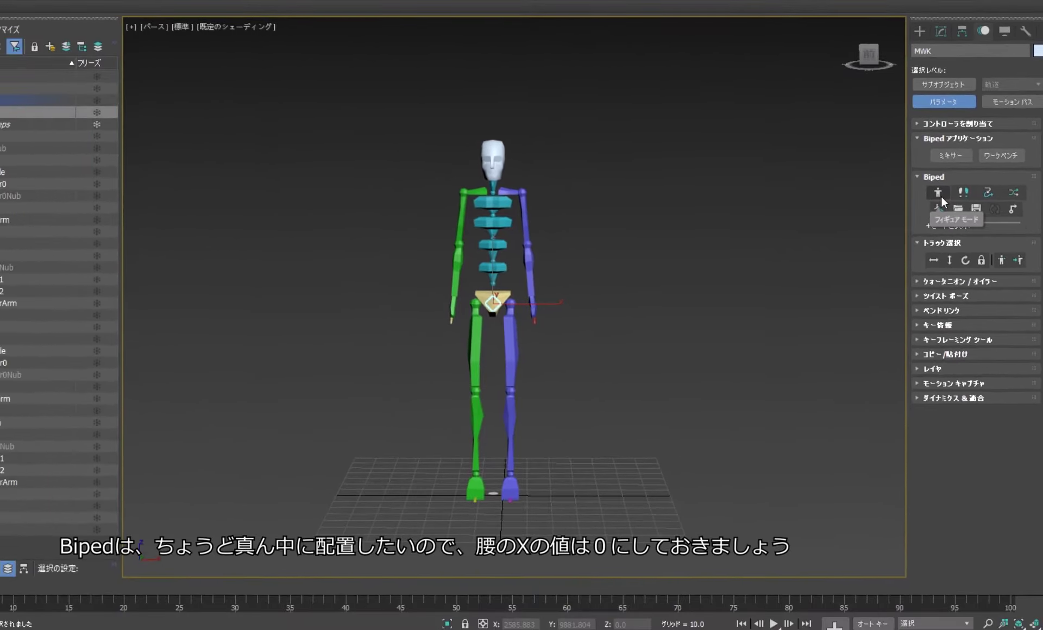
click(938, 193)
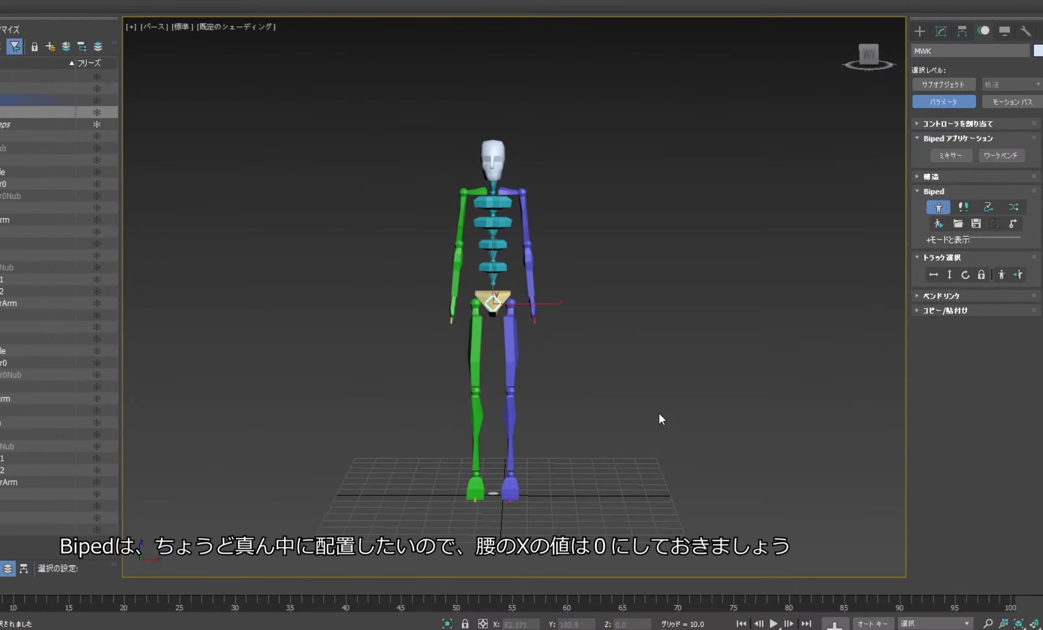
Zero the pelvis X position to centre the skeleton, then deselect it.
key(w)
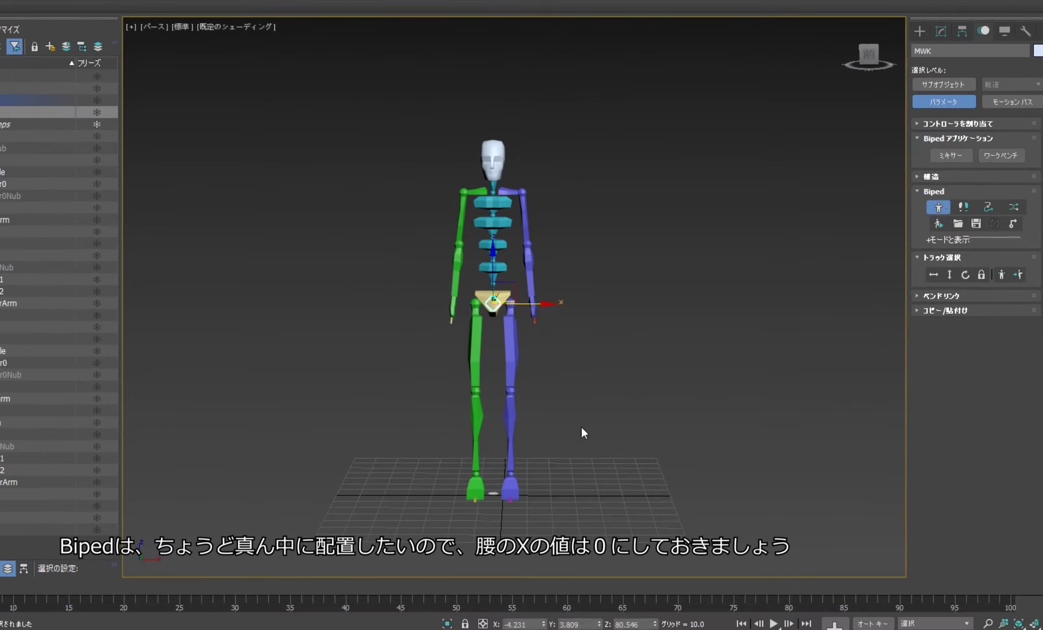
right_click(543, 624)
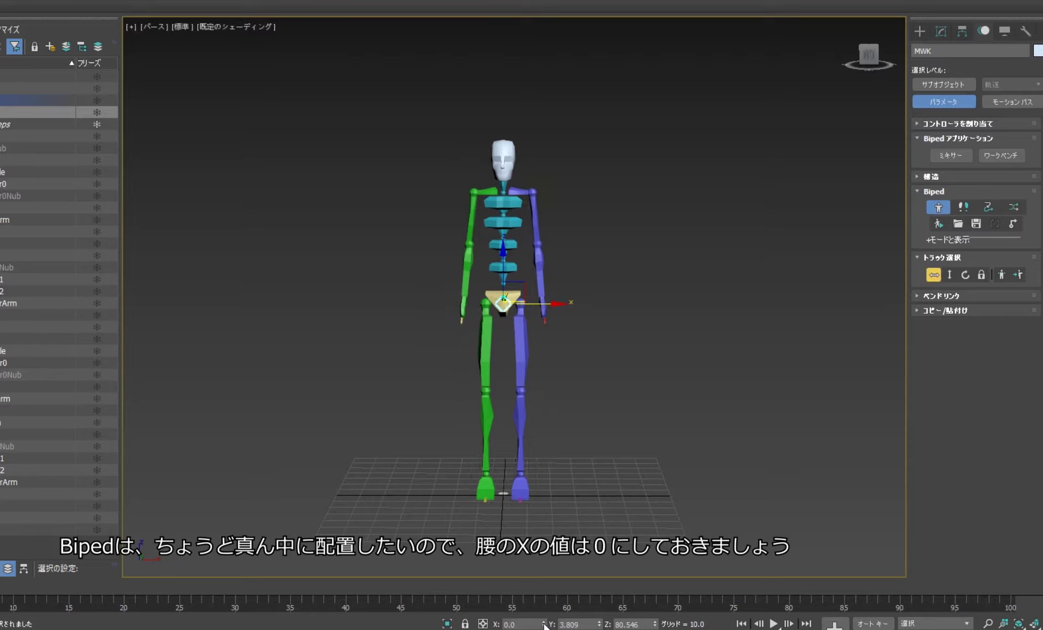
click(633, 305)
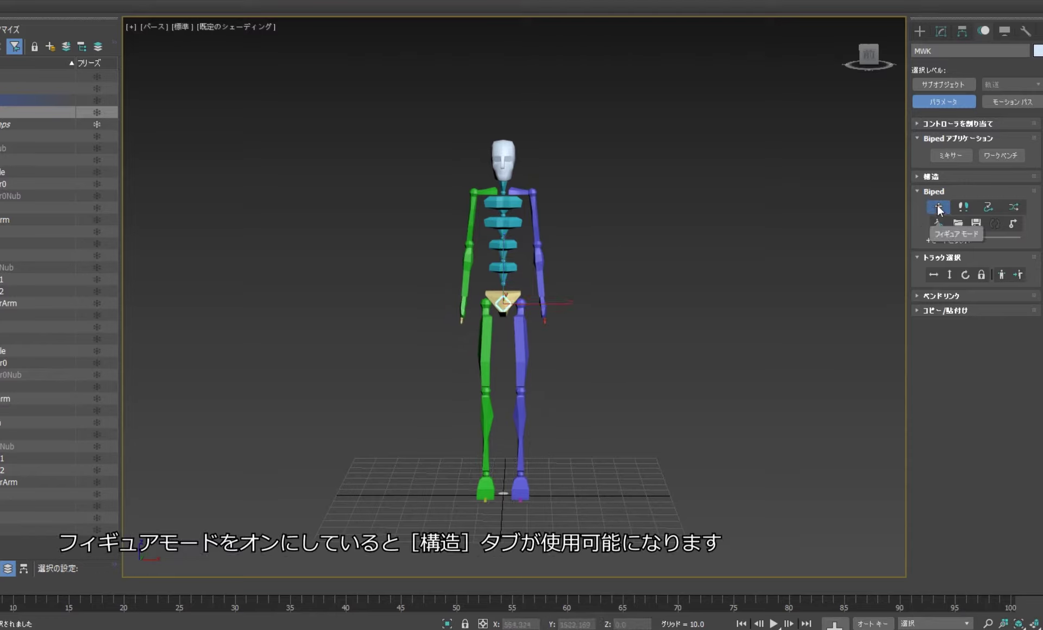
Set Spine Links to 3, Fingers to 5, Finger Links to 3, and enable Knuckles.
click(948, 174)
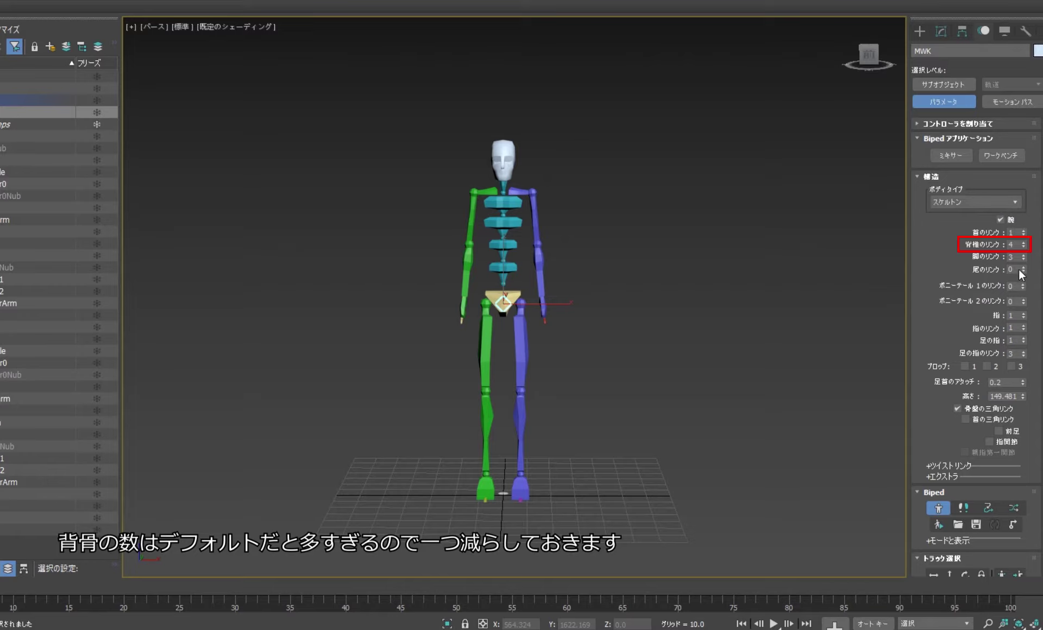
click(1023, 246)
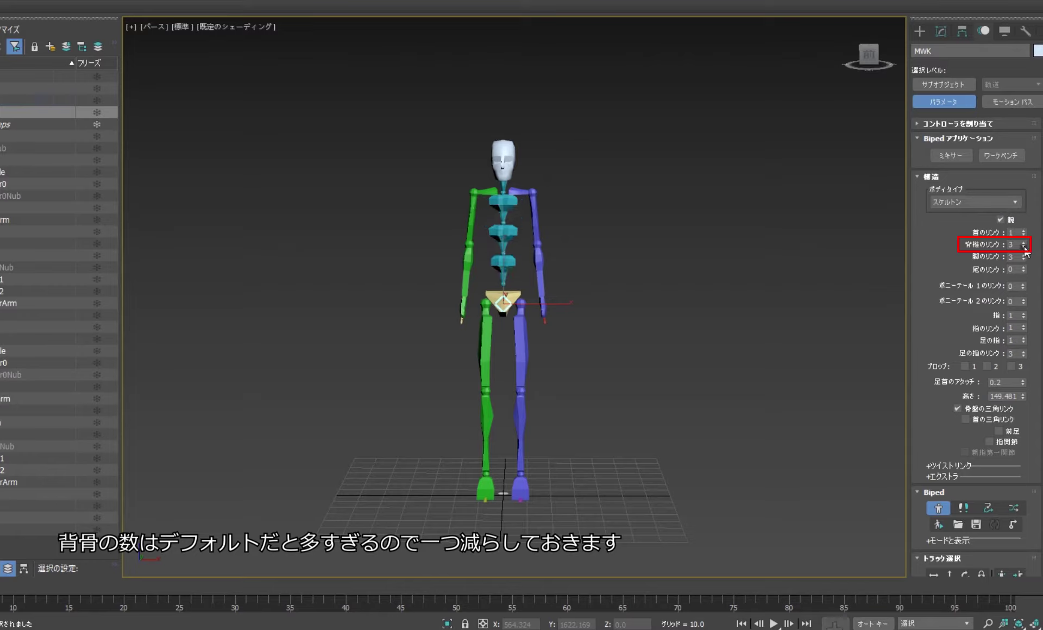
scroll(617, 331, up, 5)
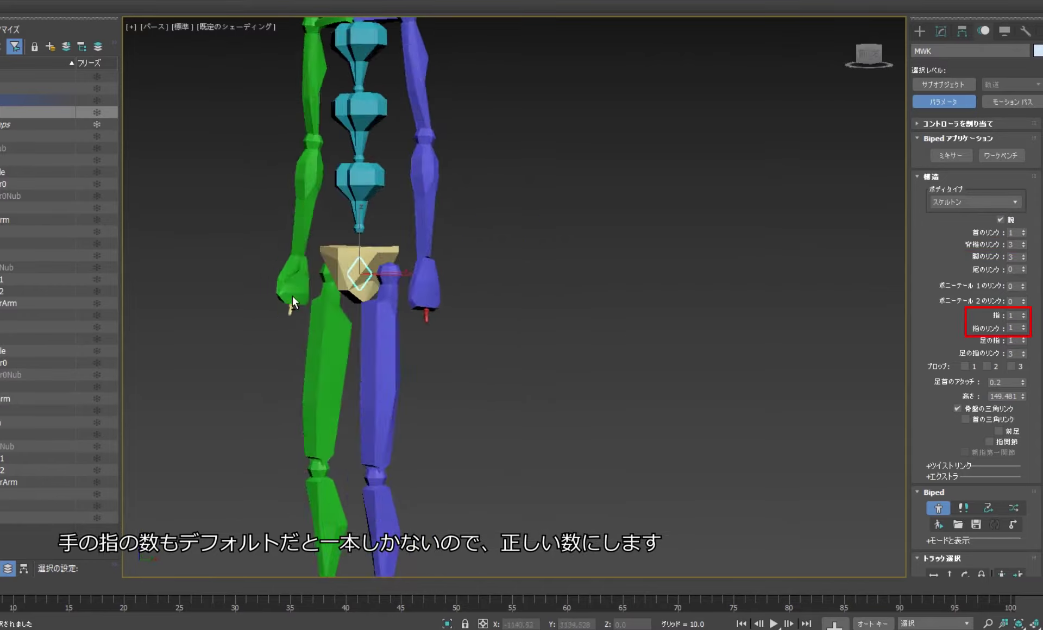
click(1023, 313)
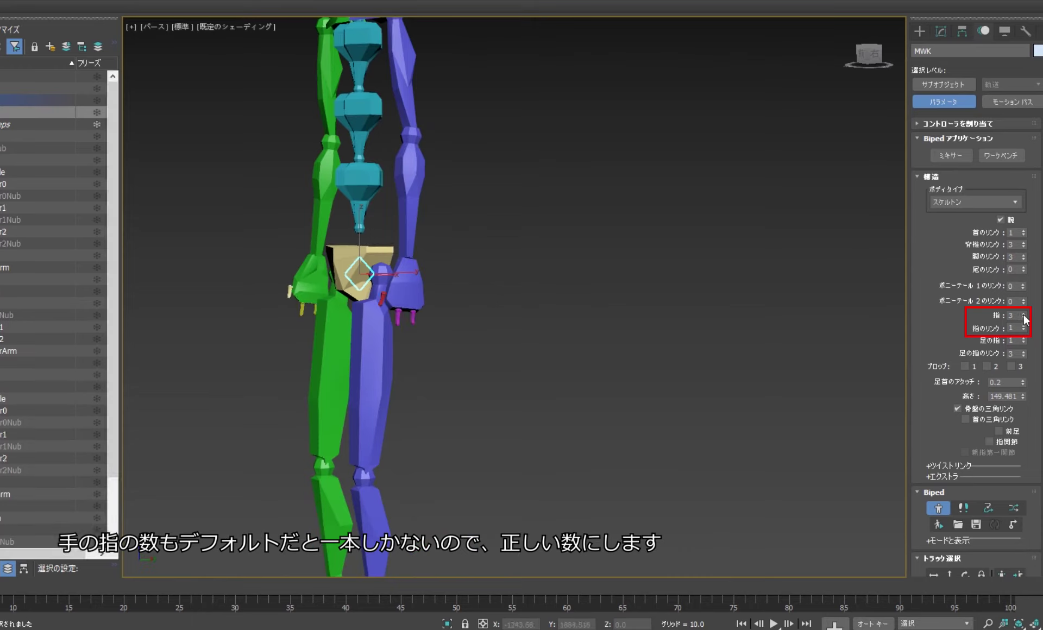
click(1023, 313)
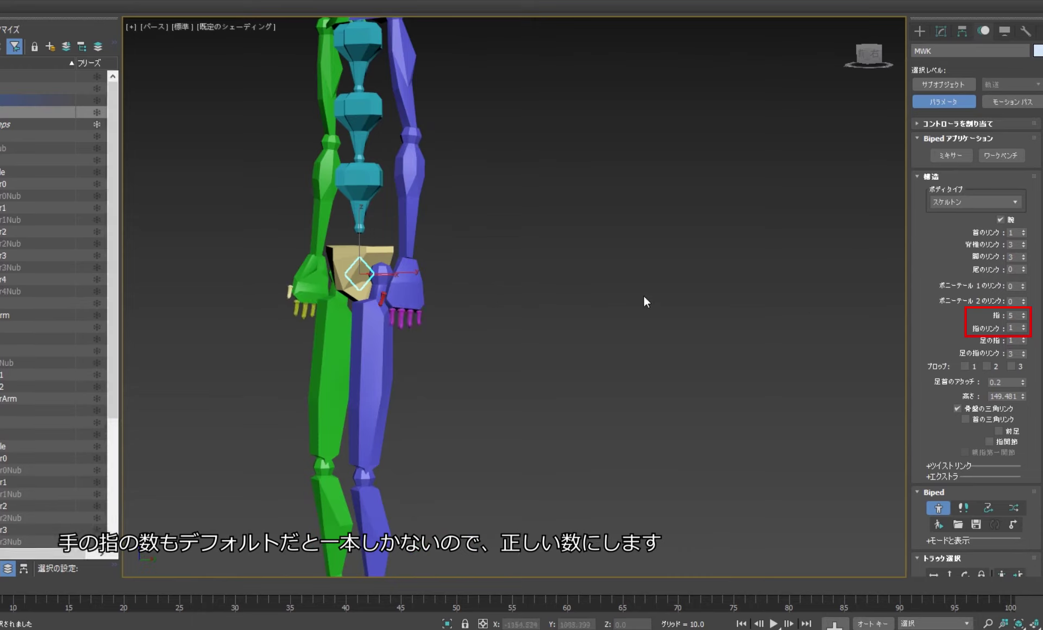
click(1023, 326)
click(1023, 326)
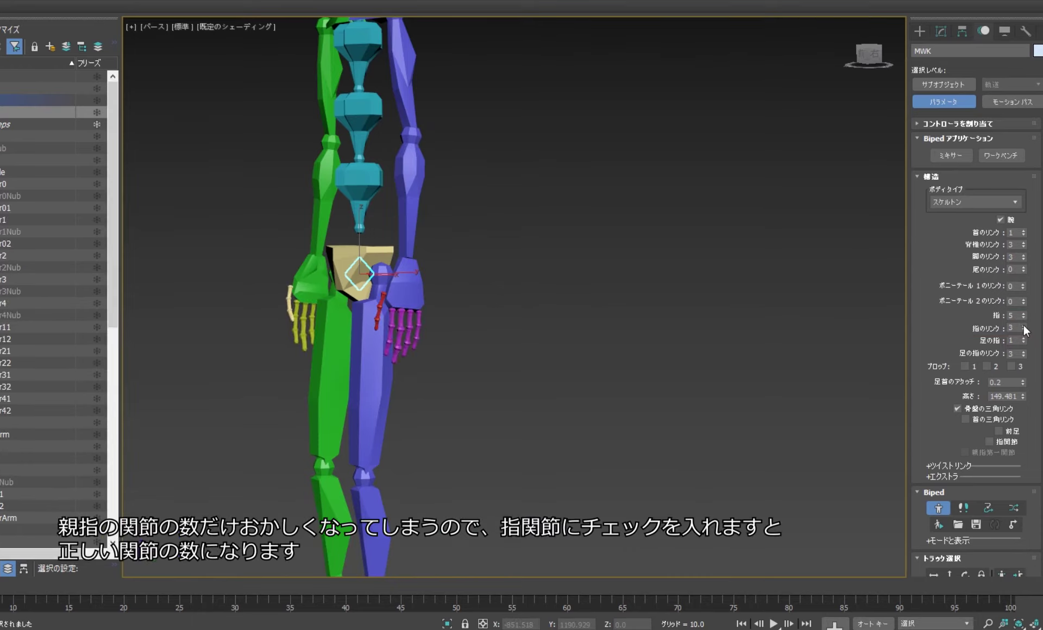
click(1003, 443)
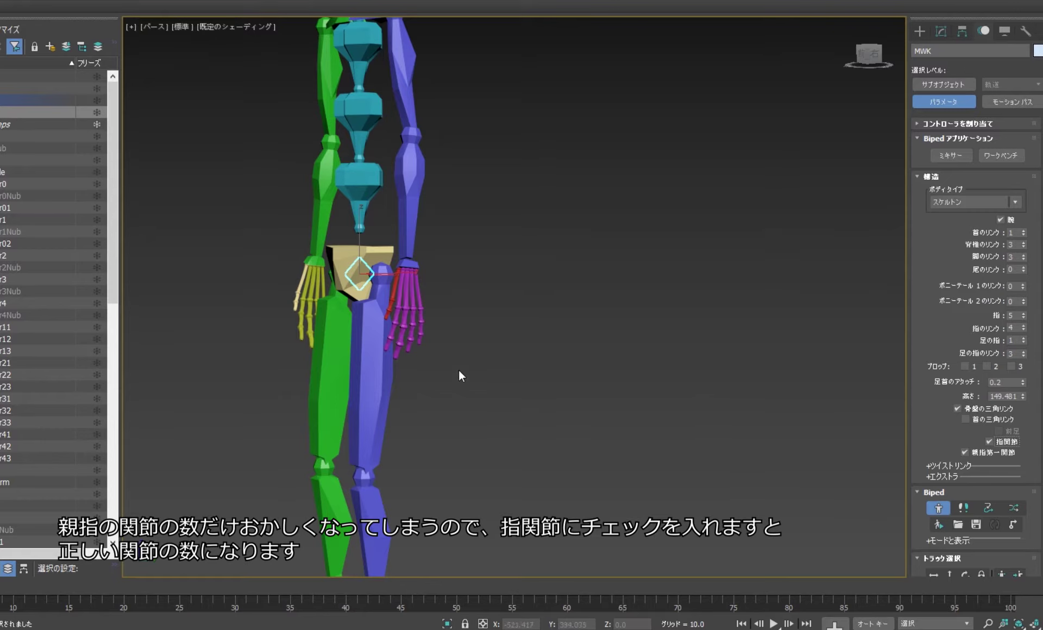
Reduce Toe Links to 1 per foot and view the biped from the front.
mouse_move(458, 371)
middle_down()
mouse_move(596, 134)
mouse_move(614, 121)
mouse_move(620, 140)
middle_up()
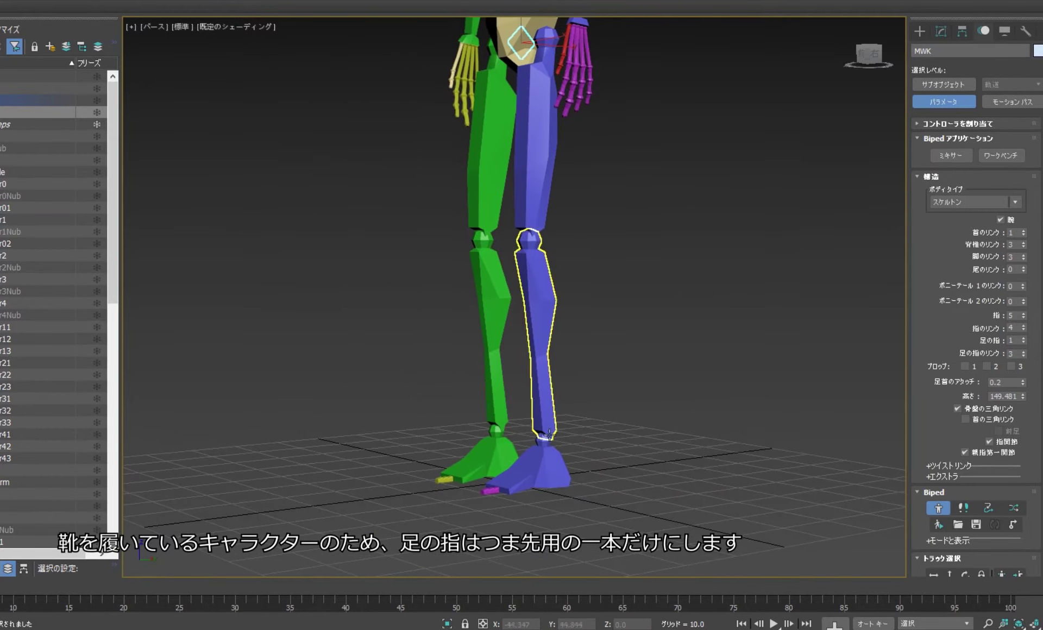
scroll(566, 473, up, 2)
scroll(482, 450, up, 2)
scroll(536, 461, up, 3)
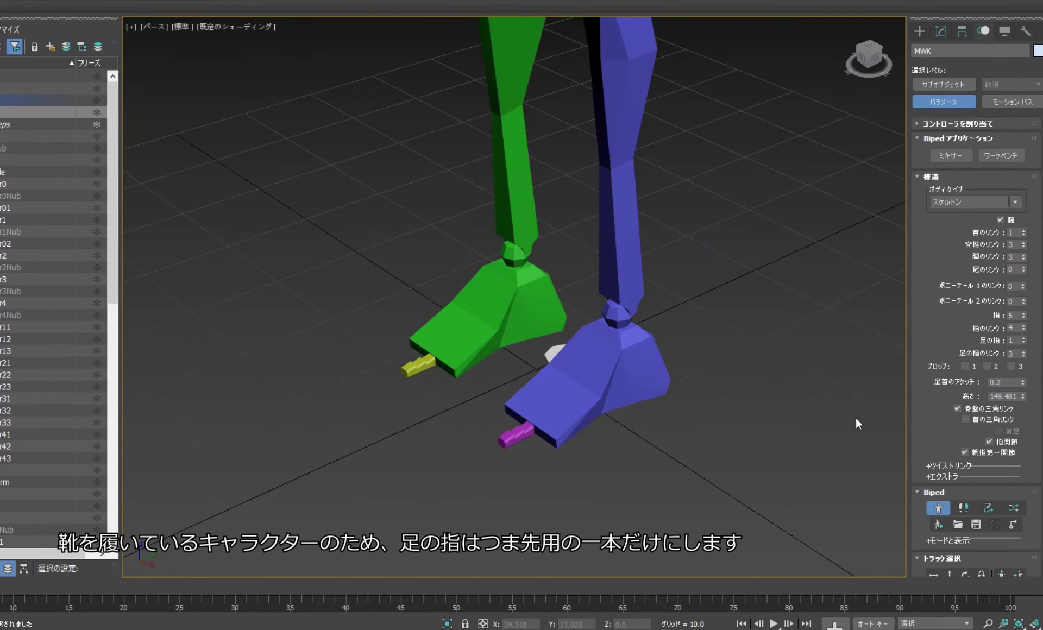
click(1023, 355)
click(1023, 355)
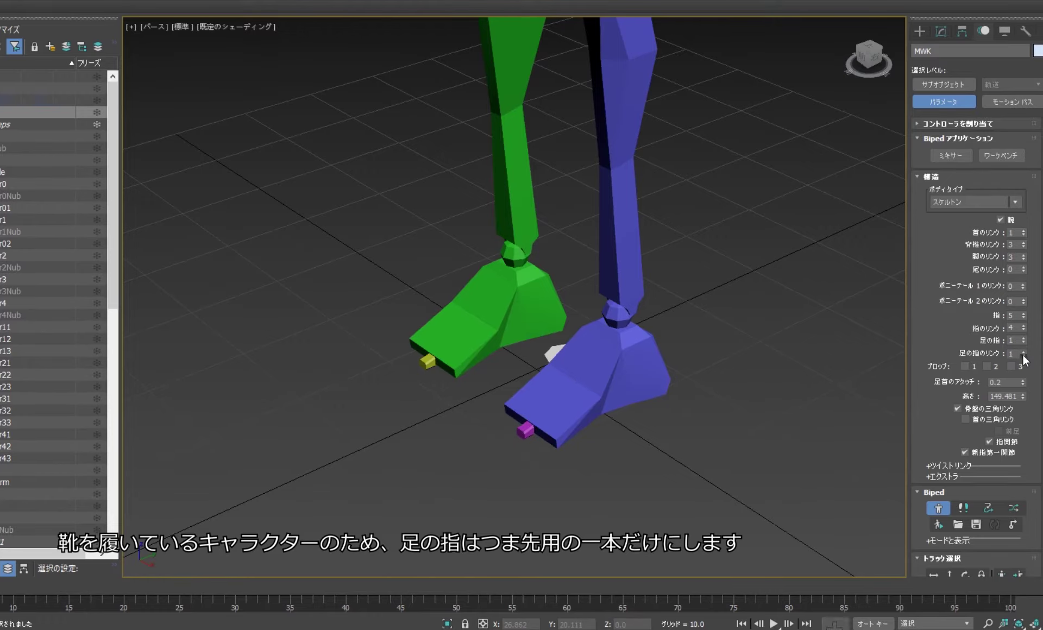
mouse_move(777, 396)
alt+middle_down()
mouse_move(745, 429)
mouse_move(763, 402)
alt+middle_up()
scroll(755, 380, down, 1)
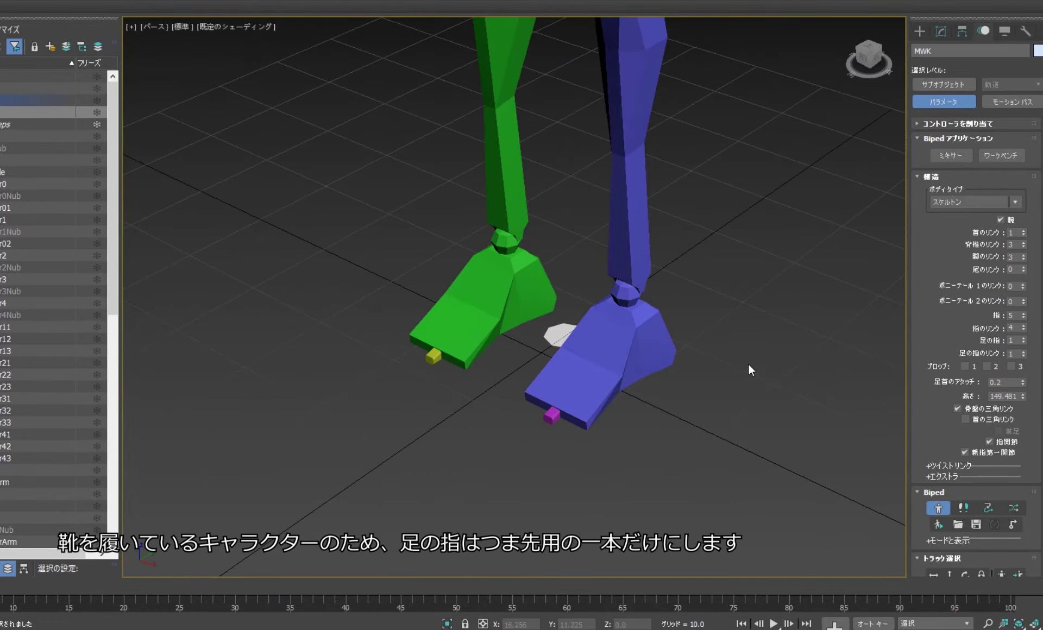
scroll(747, 363, down, 3)
scroll(744, 361, down, 2)
scroll(596, 475, down, 2)
key(ctrl+alt+h)
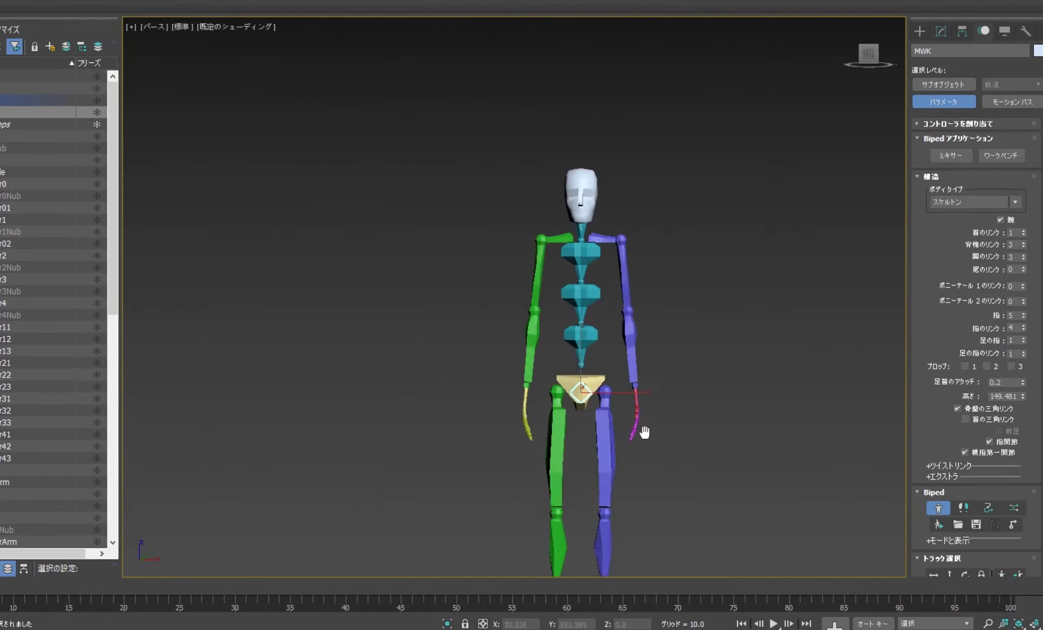
scroll(689, 335, up, 1)
scroll(689, 335, up, 2)
Enable Twist and set Upper Arm, Forearm, Thigh and Calf twist links to 2 each.
click(955, 466)
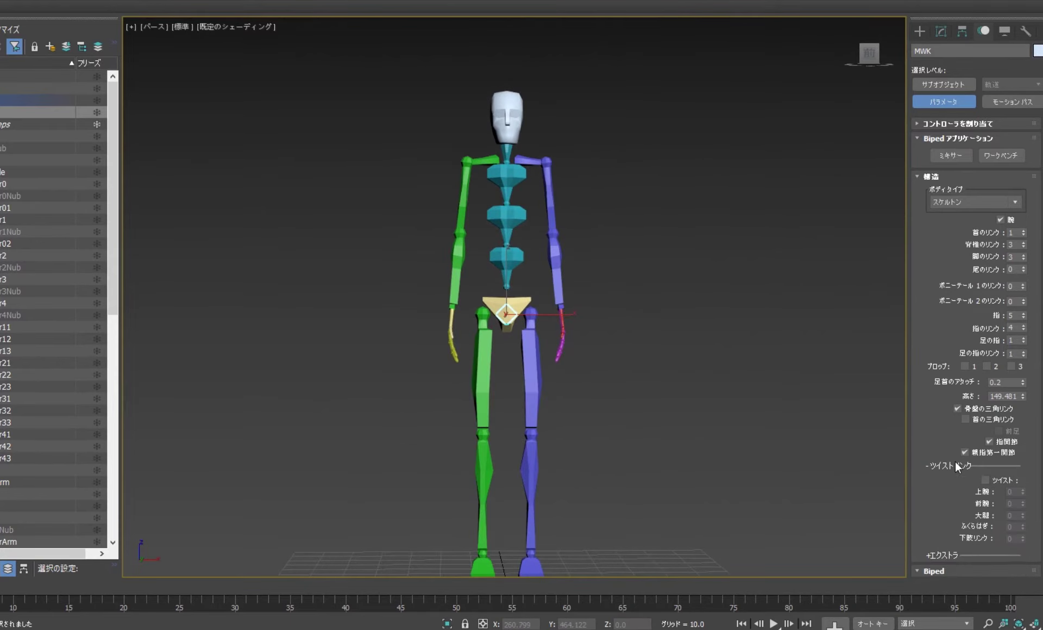
click(995, 480)
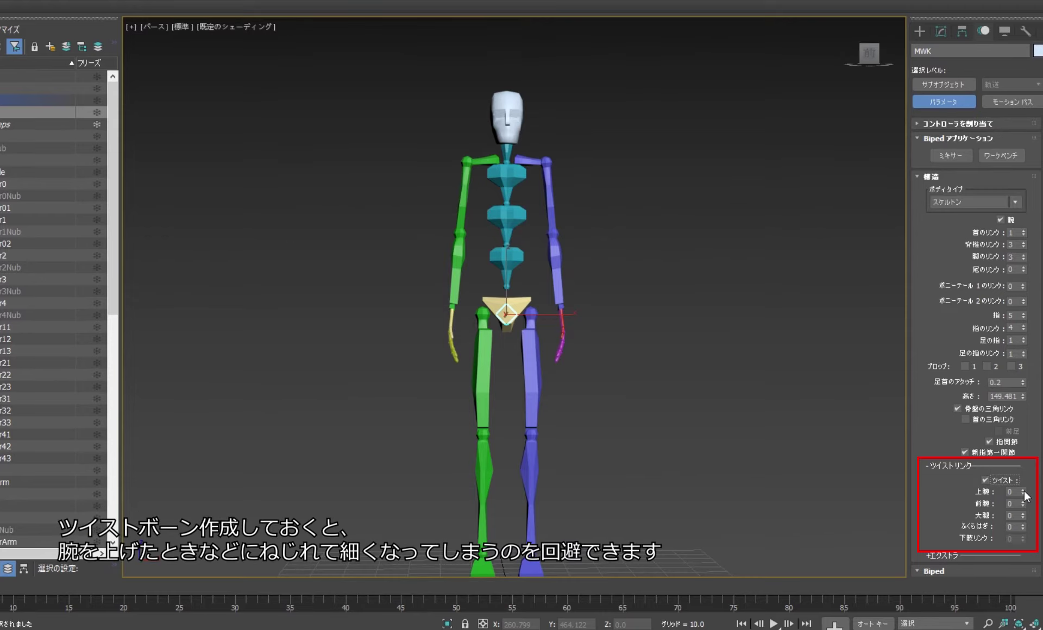
click(1023, 490)
click(1023, 490)
click(1022, 502)
click(1023, 502)
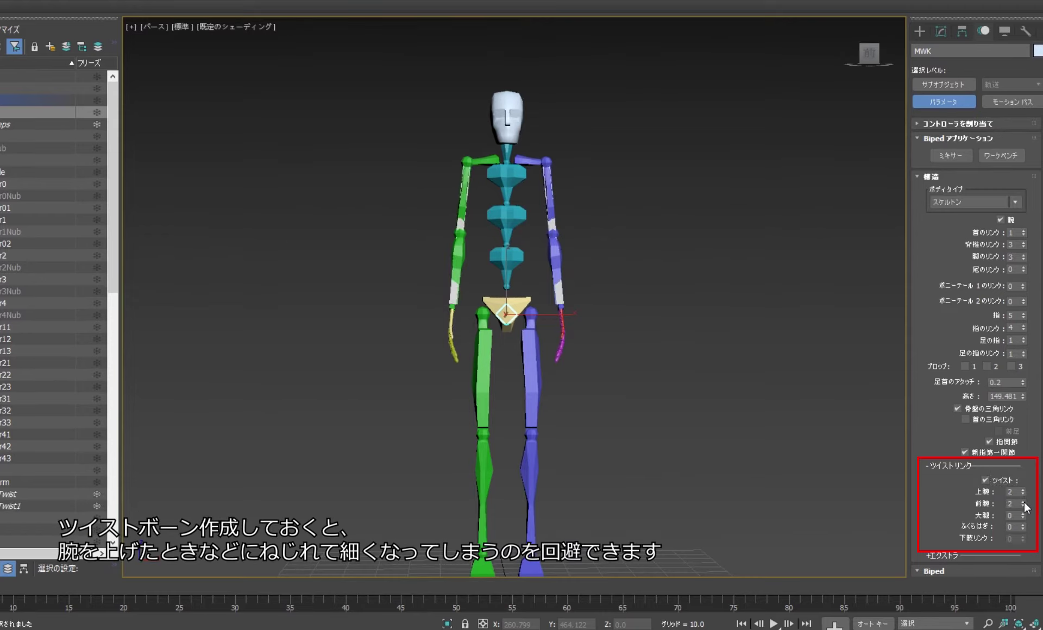
click(1022, 514)
click(1022, 526)
alt+middle_drag(771, 456, 722, 409)
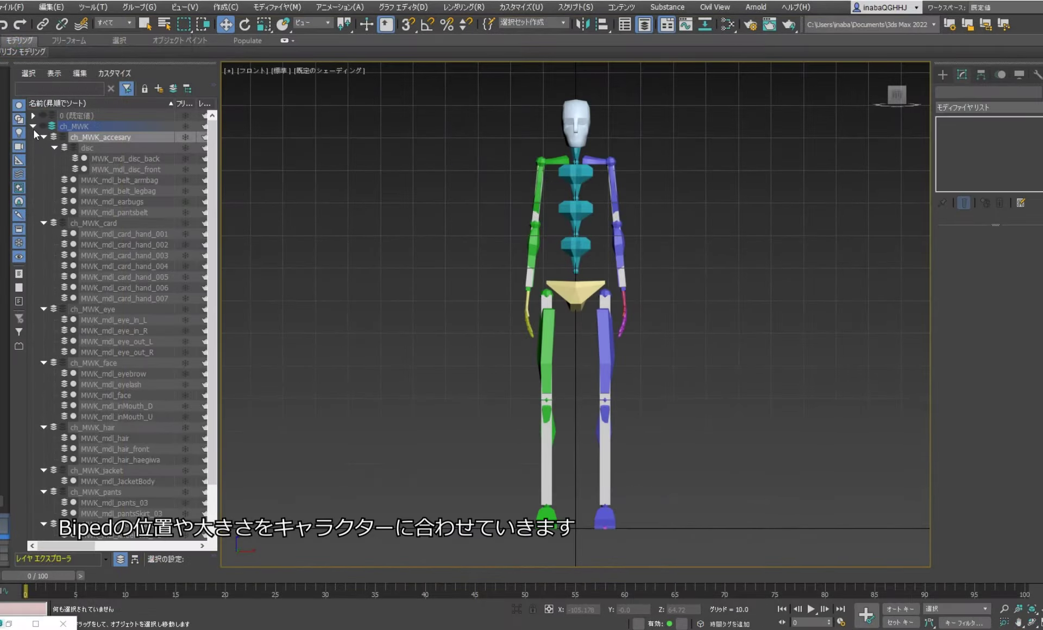
click(34, 127)
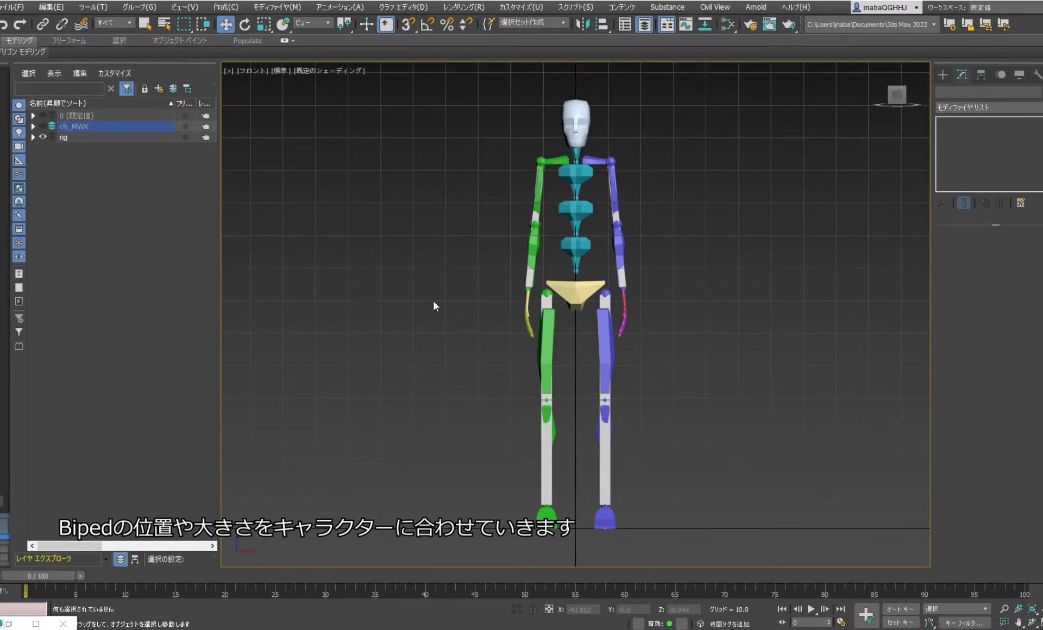
Unhide the ch_MWK model and make it see-through with Alt+X.
click(42, 126)
click(186, 88)
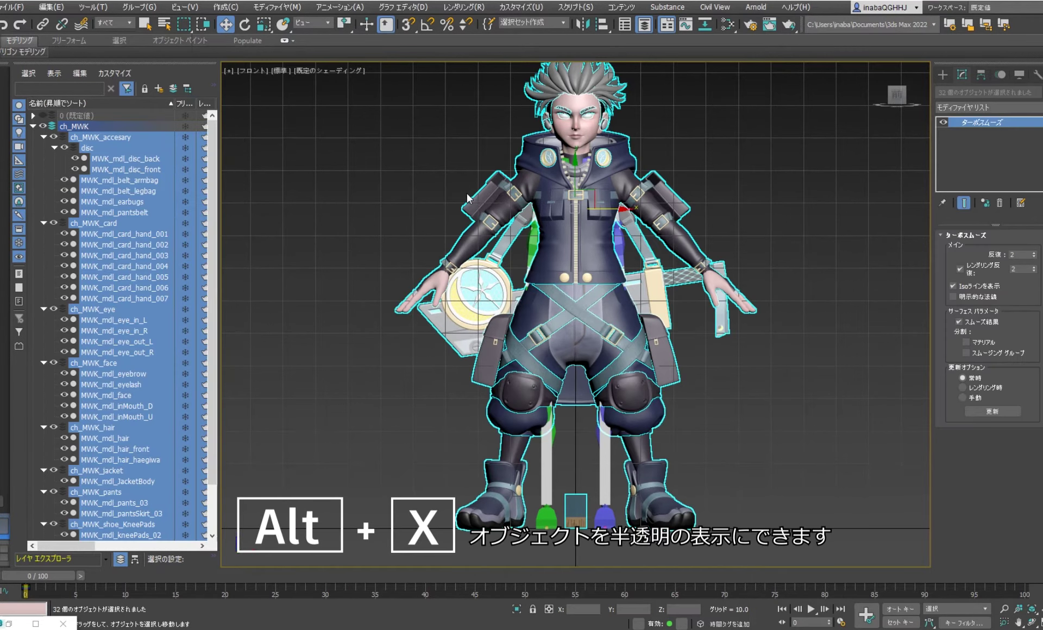
key(alt+x)
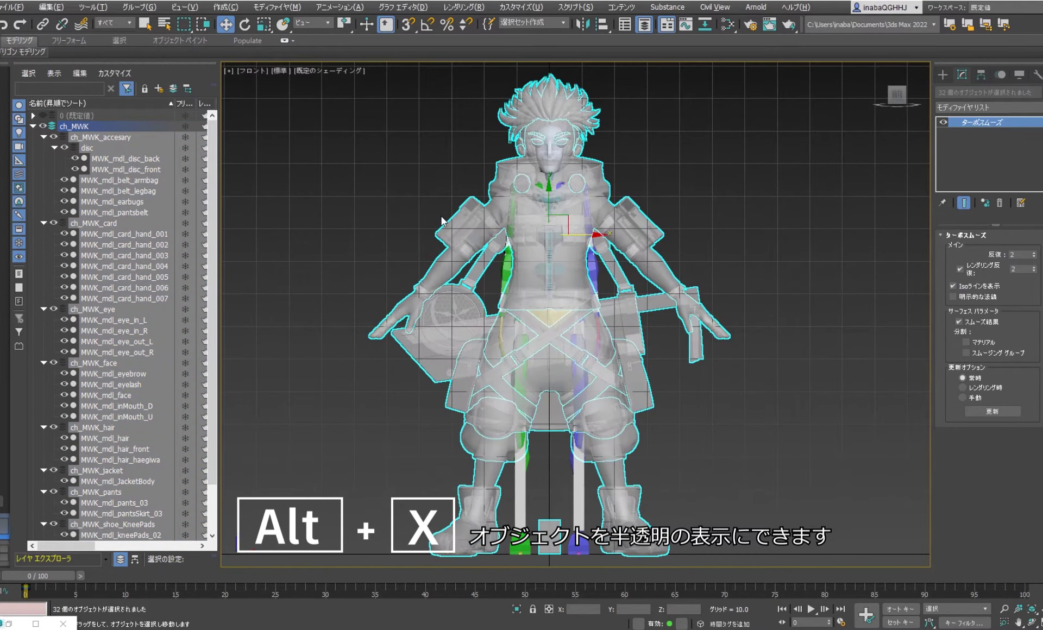
click(798, 247)
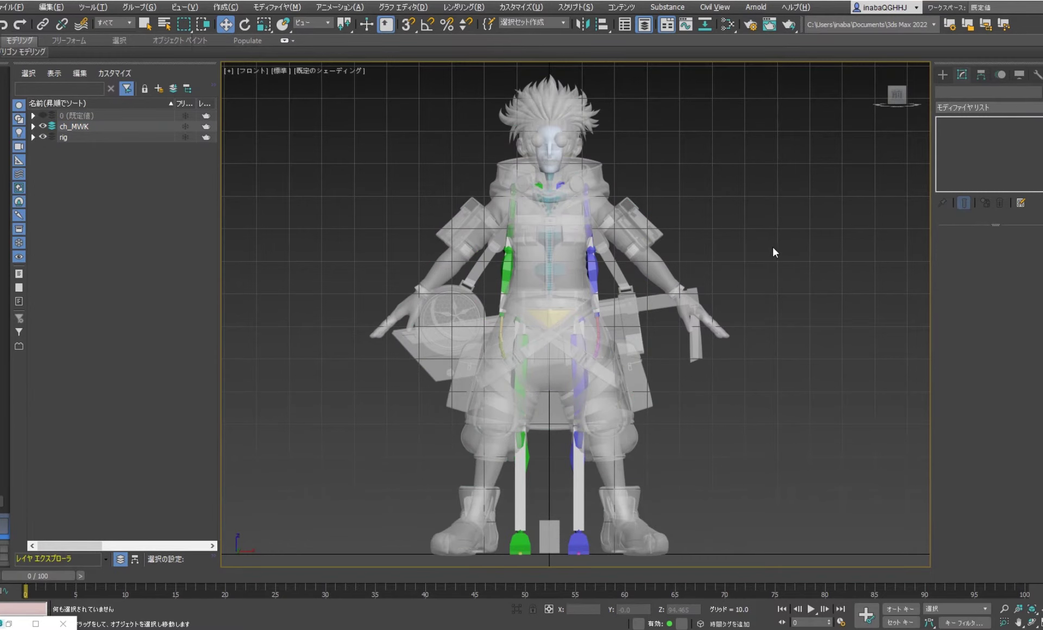
Freeze the jacket body so bones can be picked through it.
click(541, 267)
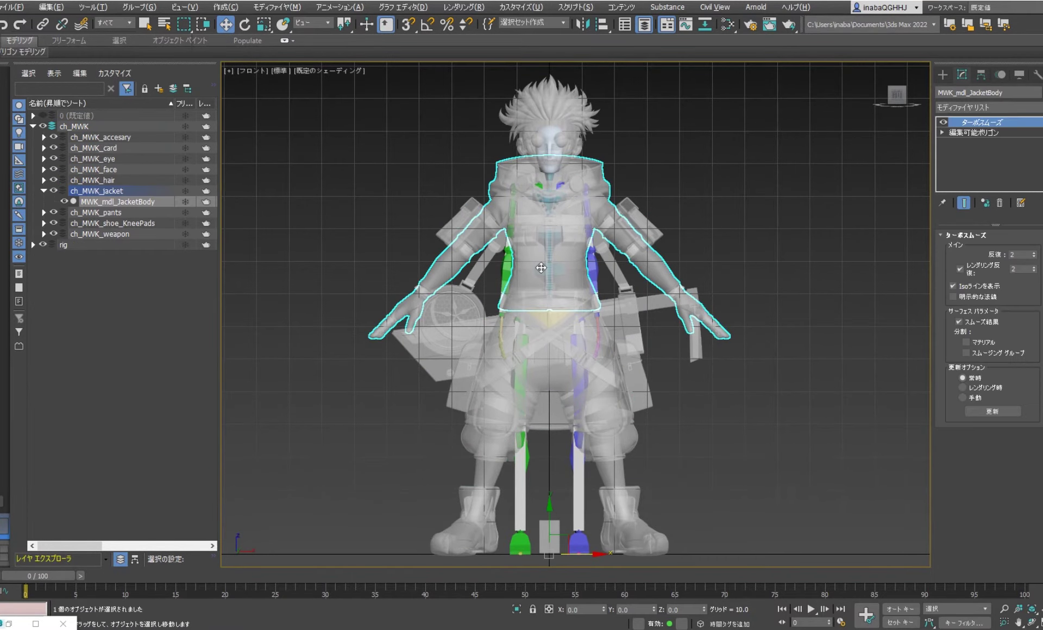
click(526, 352)
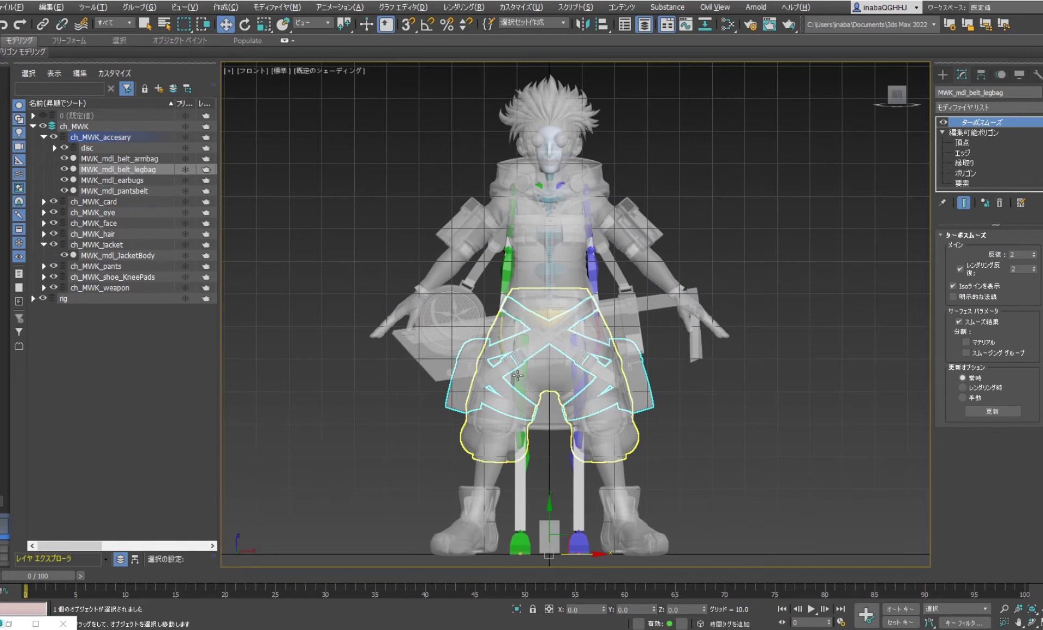
click(516, 374)
click(544, 267)
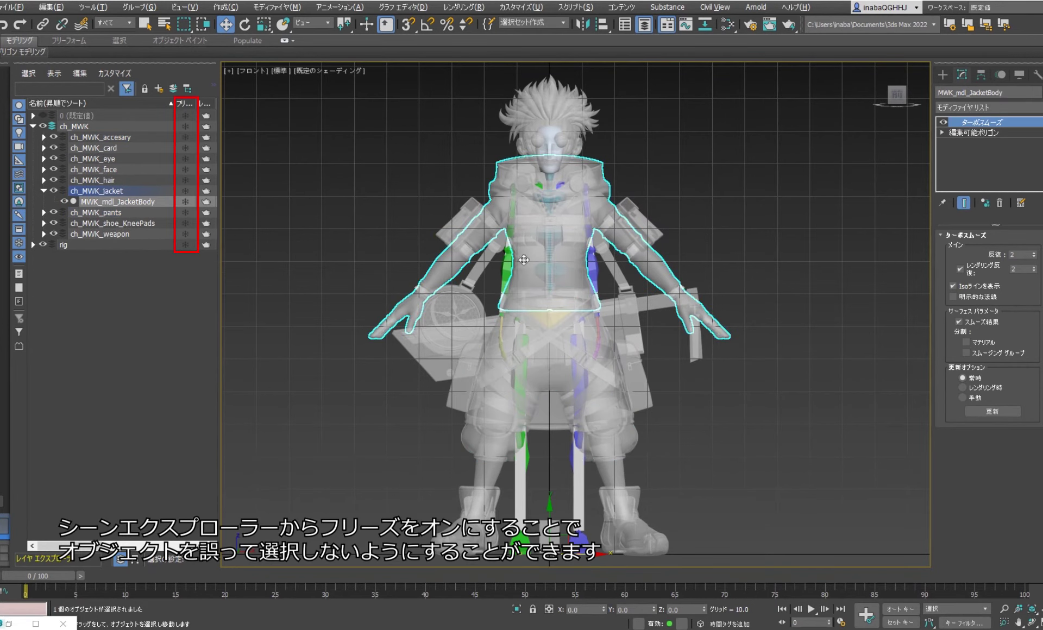
click(185, 204)
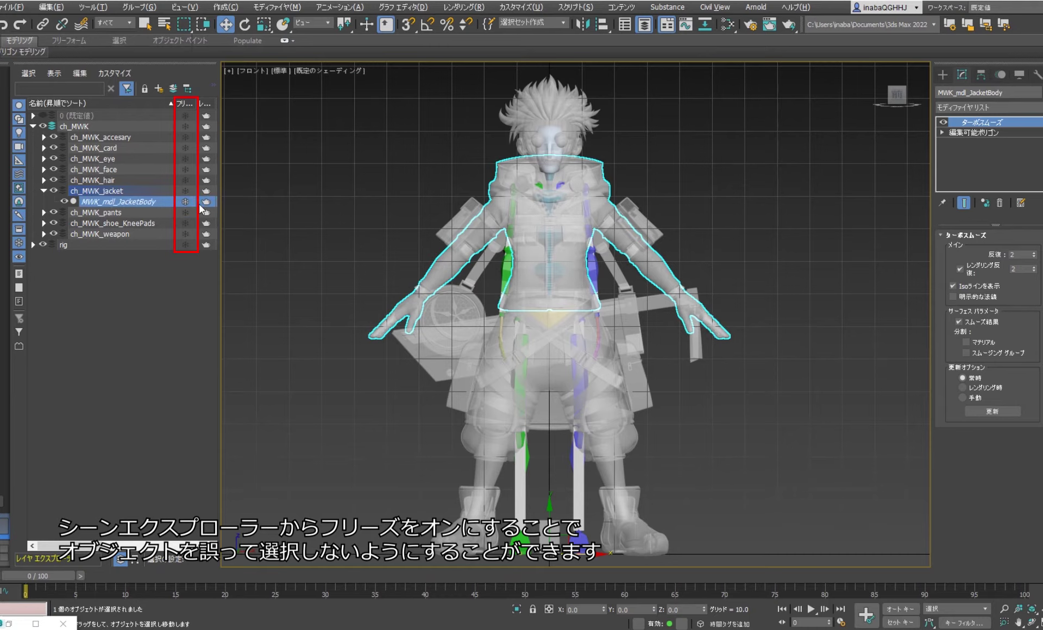
Freeze every ch_MWK layer, leaving only bones selectable, and pick MWK L Thigh.
click(559, 270)
click(554, 240)
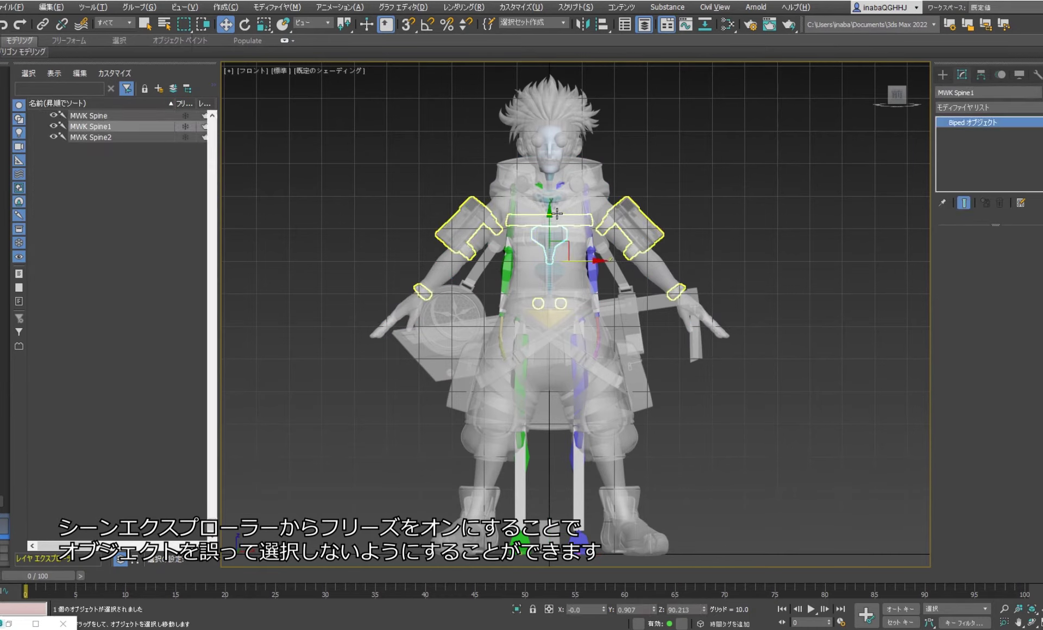
click(505, 241)
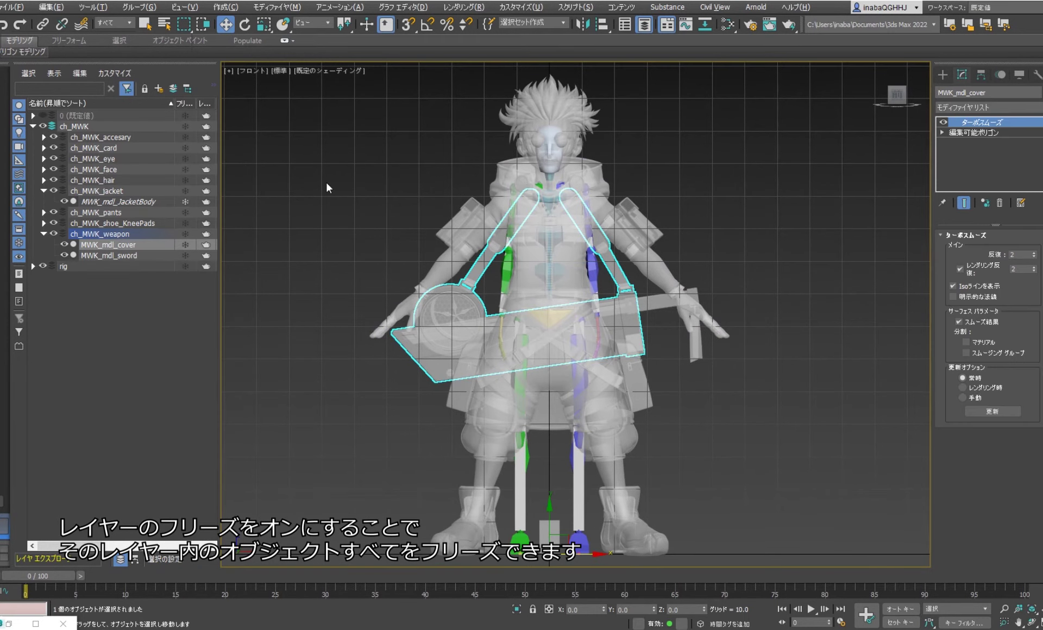
click(186, 127)
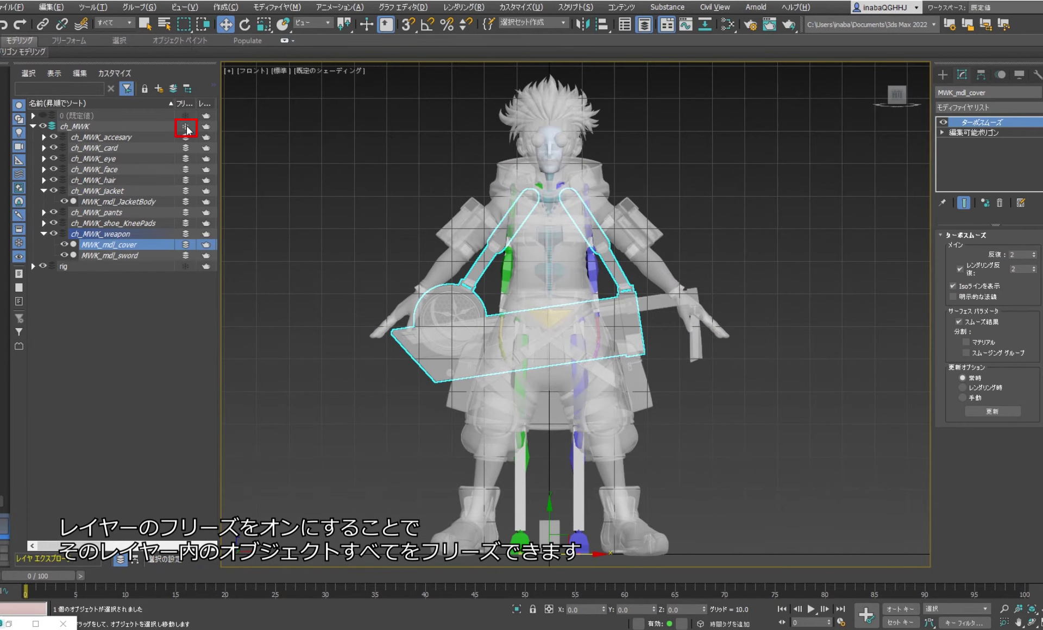
click(554, 234)
click(576, 350)
Rotate MWK L Thigh about 7 degrees outward in Local coordinates to match the leg.
mouse_move(594, 350)
middle_down()
mouse_move(533, 255)
mouse_move(523, 203)
middle_up()
scroll(532, 255, up, 3)
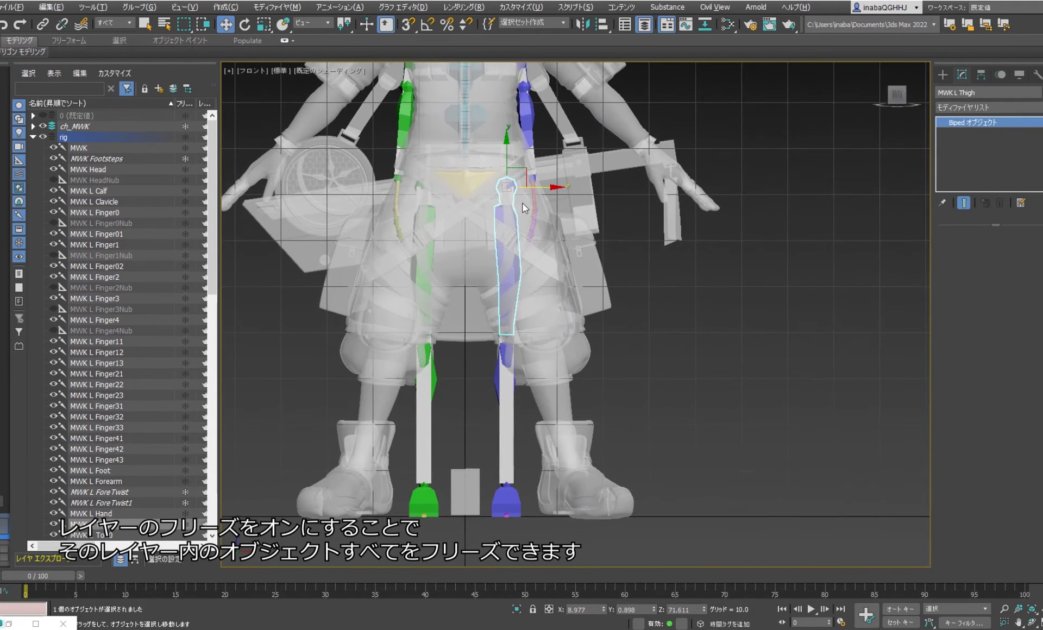
key(e)
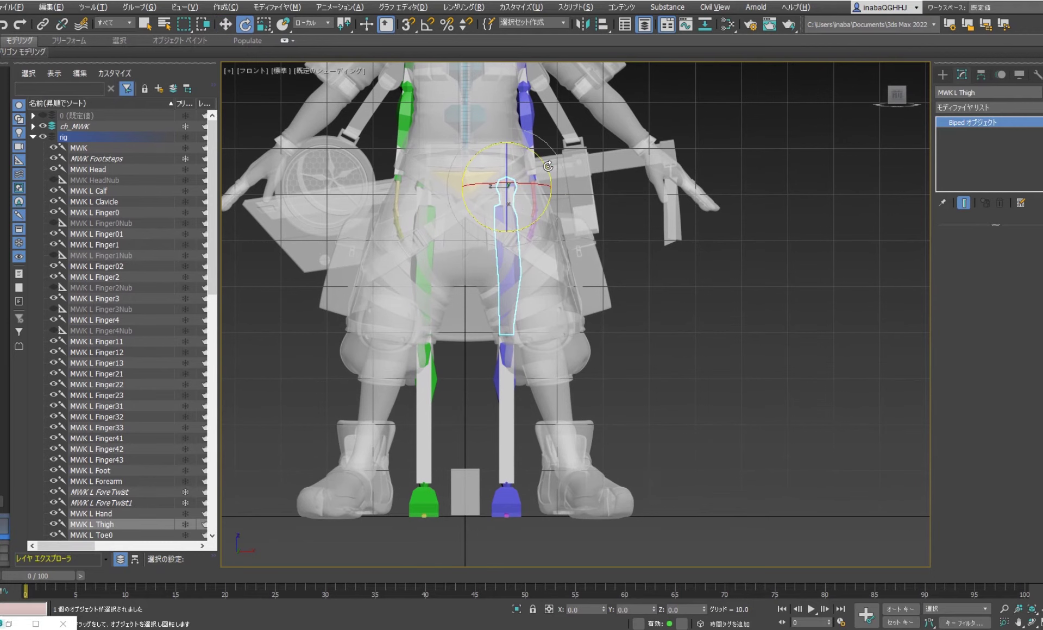
drag(544, 165, 523, 167)
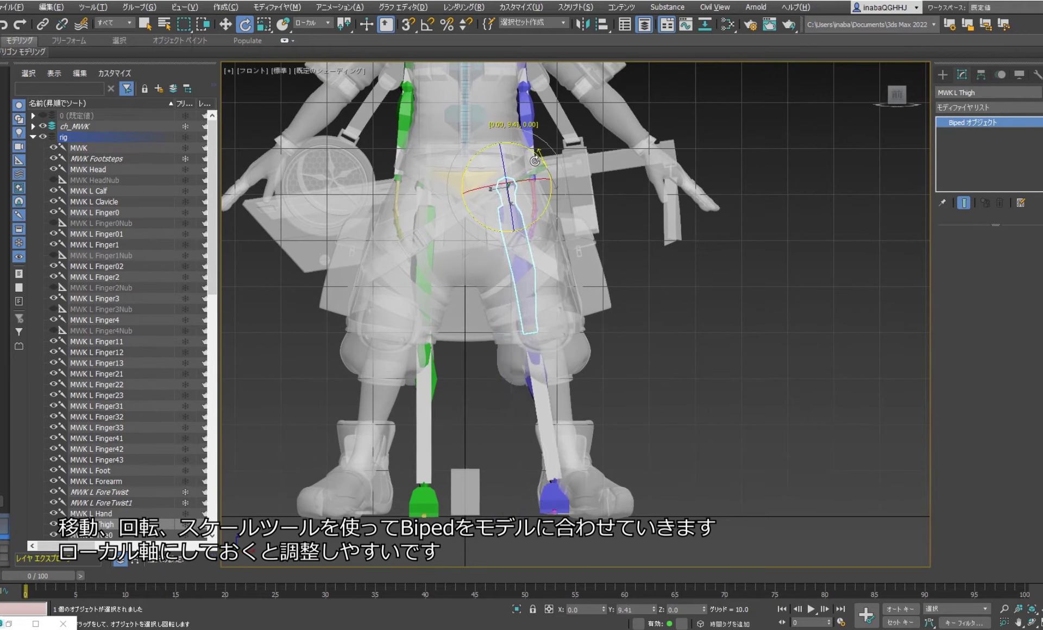
right_click(516, 177)
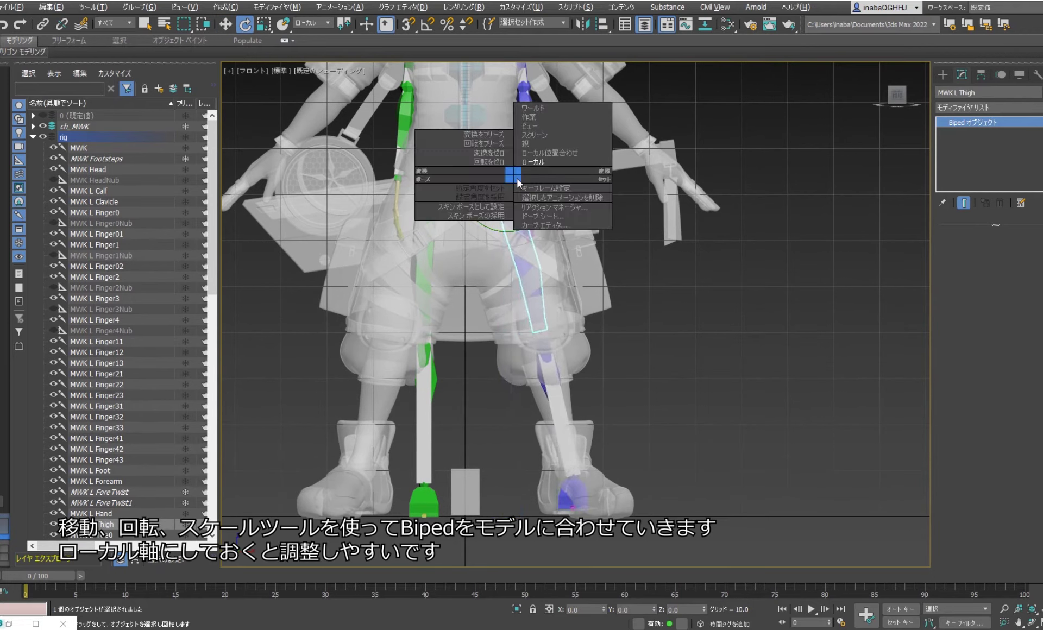
click(563, 162)
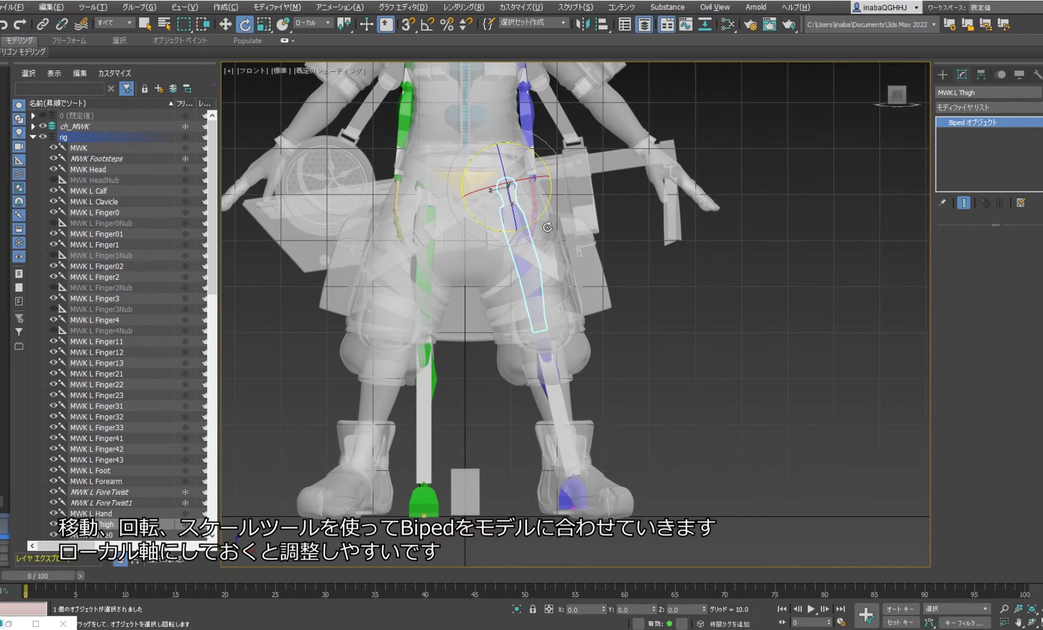
middle_drag(544, 232, 541, 221)
key(r)
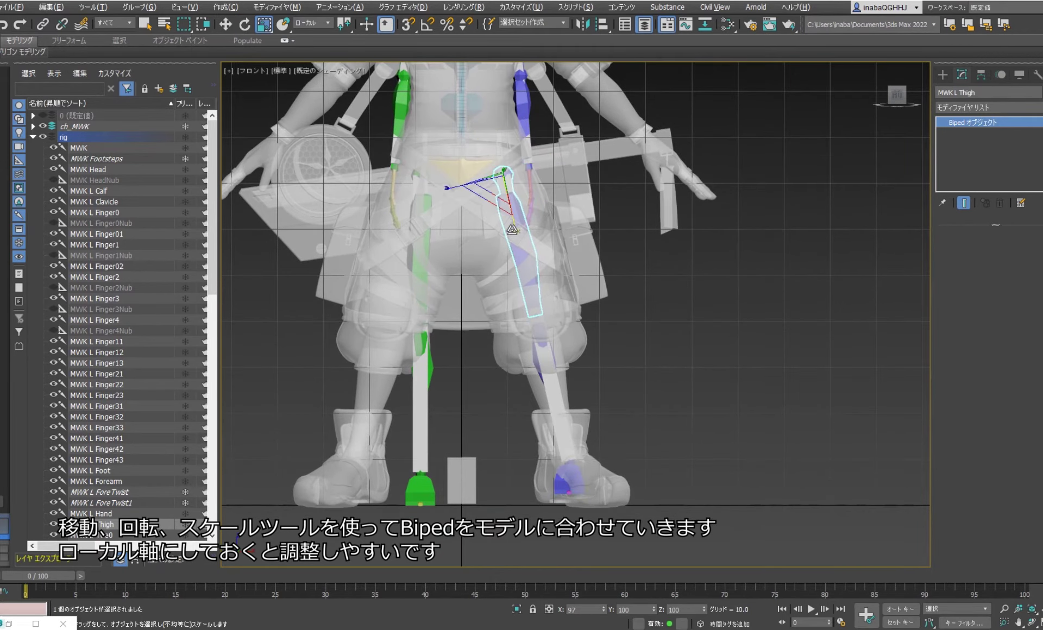
middle_drag(578, 269, 554, 270)
In the Right view, rotate the left thigh to fit the leg from the side.
click(260, 67)
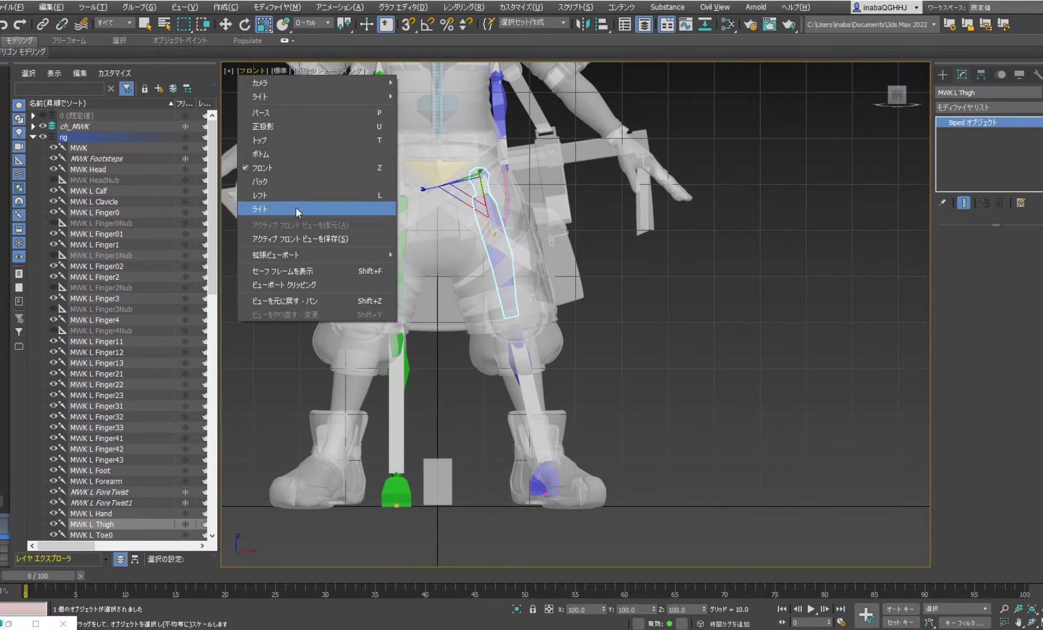
click(298, 211)
key(e)
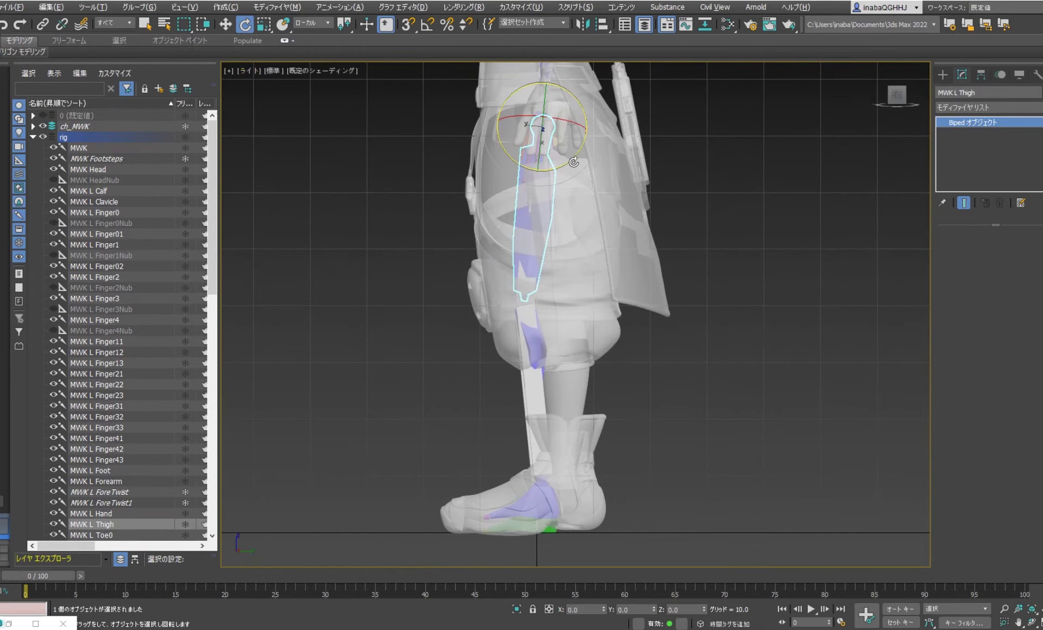
drag(574, 161, 578, 158)
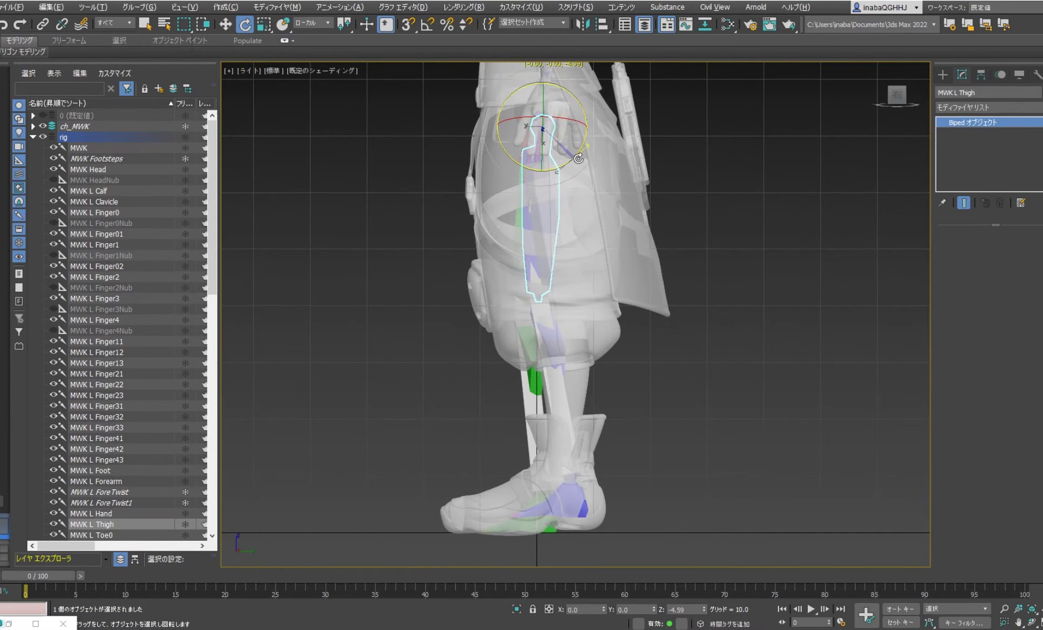
Scale the MWK L Foot bone toward the toe so it fits the boot.
click(565, 491)
key(r)
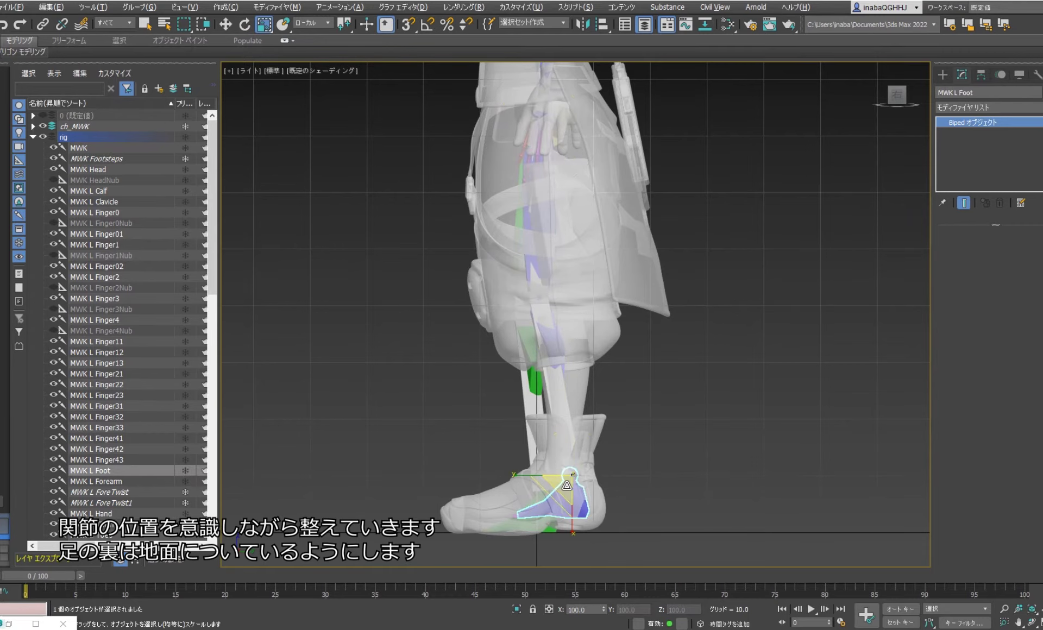
drag(567, 485, 567, 466)
middle_drag(567, 466, 567, 326)
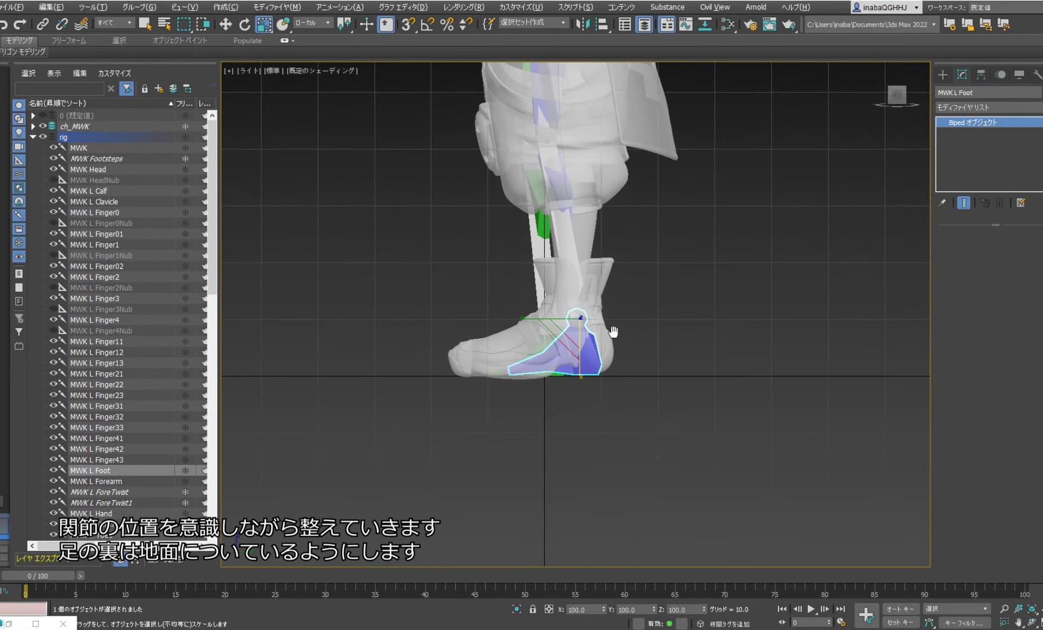
scroll(568, 325, up, 2)
scroll(584, 288, up, 2)
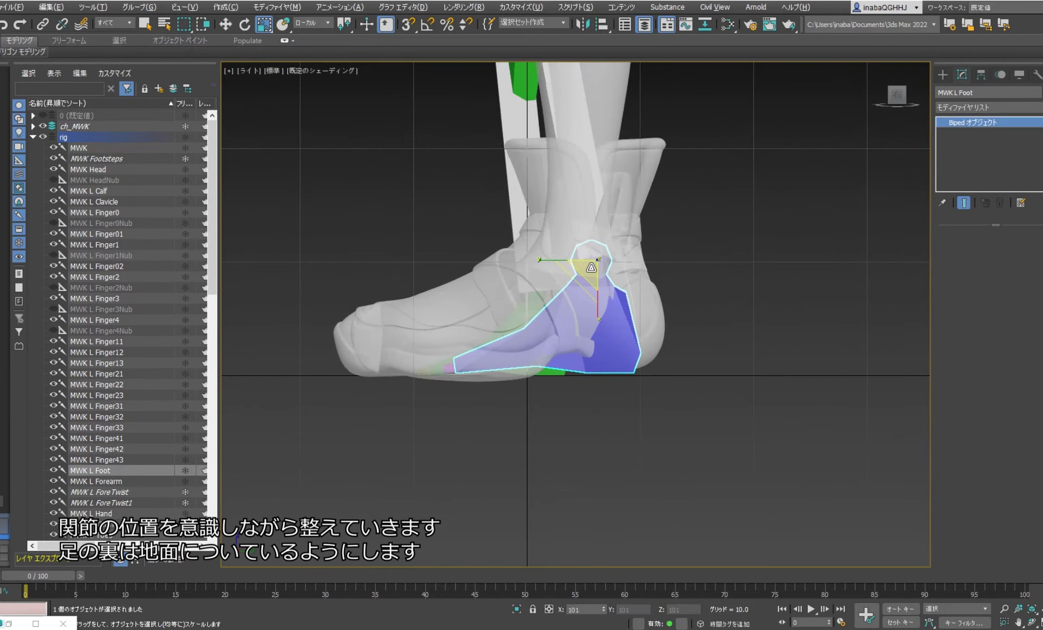
scroll(583, 293, down, 2)
scroll(598, 269, down, 3)
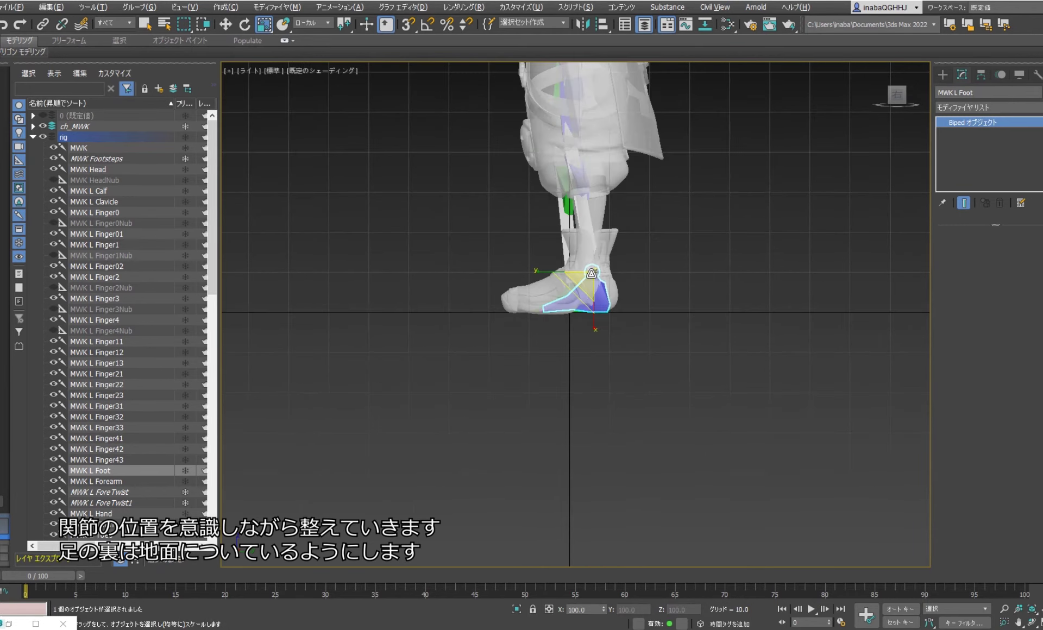
middle_drag(582, 203, 565, 295)
click(565, 294)
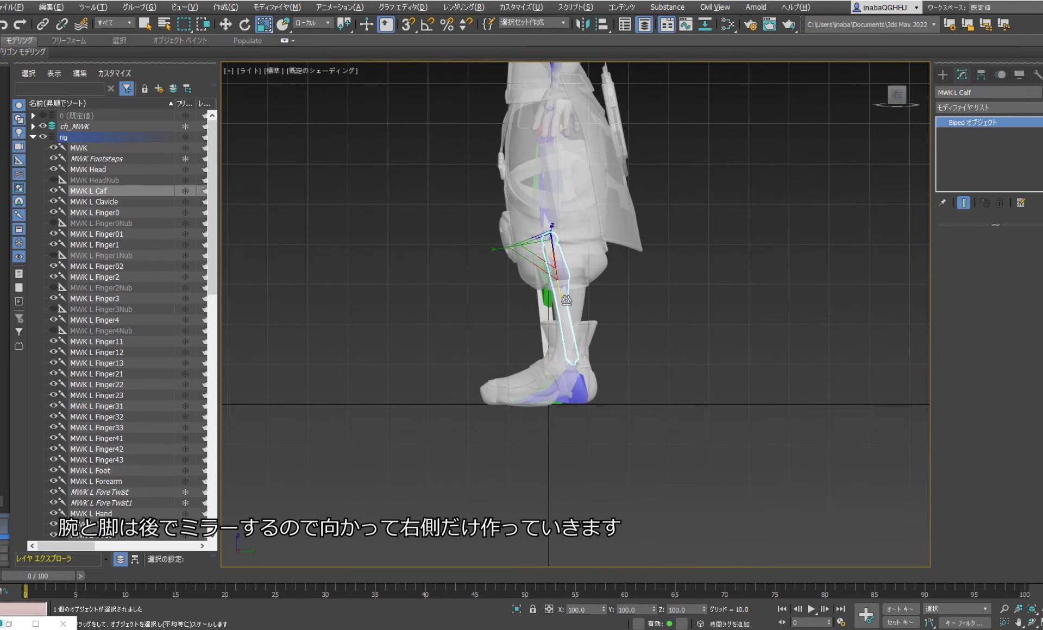
click(574, 378)
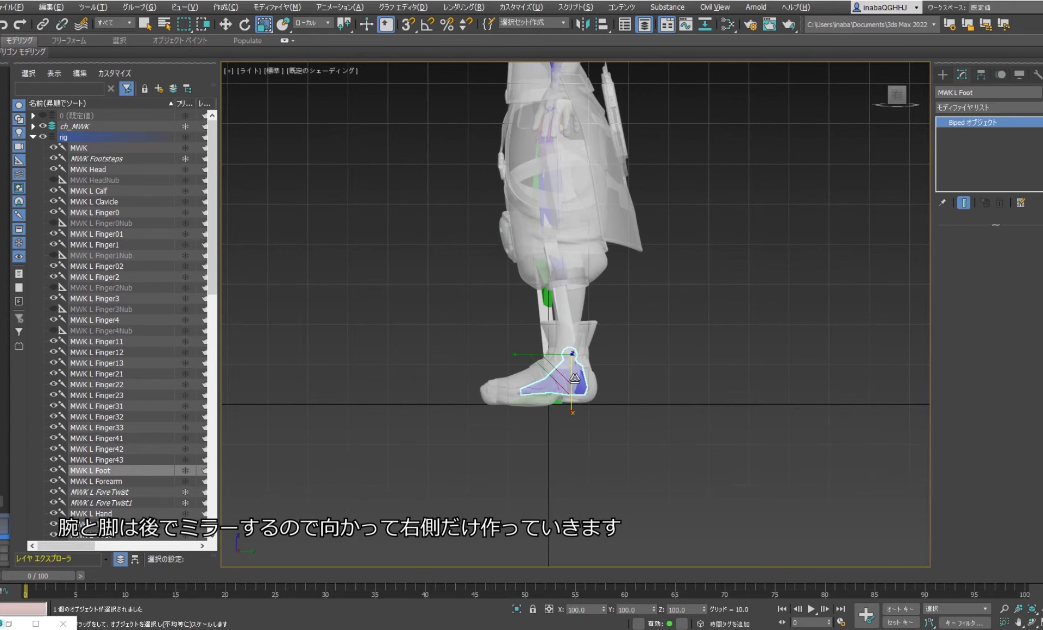
scroll(574, 379, up, 2)
drag(565, 354, 562, 338)
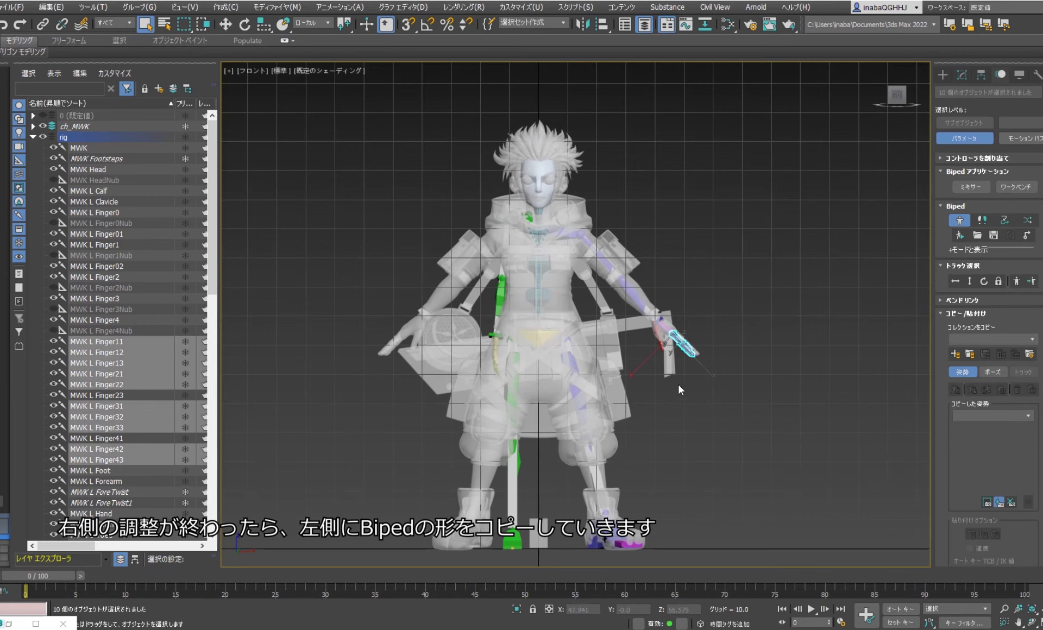
Hide geometry, create a pose collection, and mirror the fitted arm pose onto the other arm.
key(shift+g)
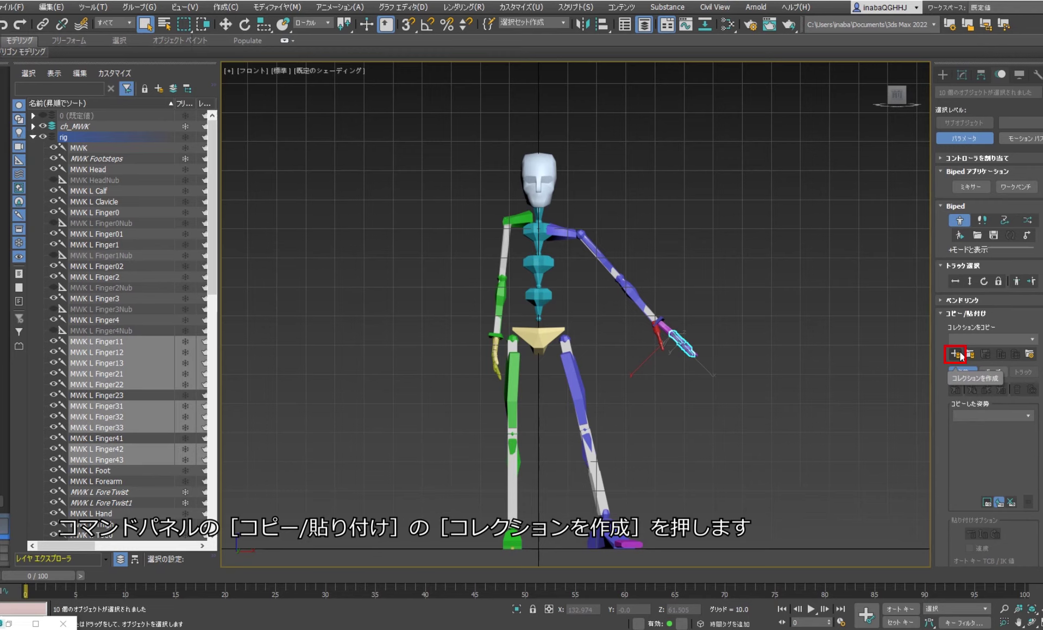
click(957, 355)
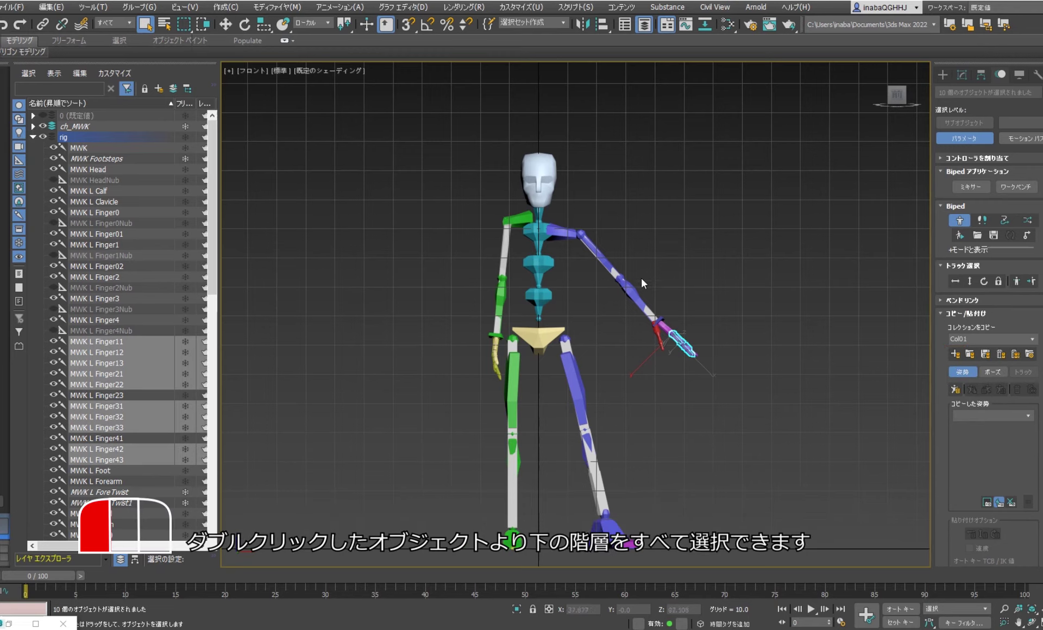
double_click(569, 233)
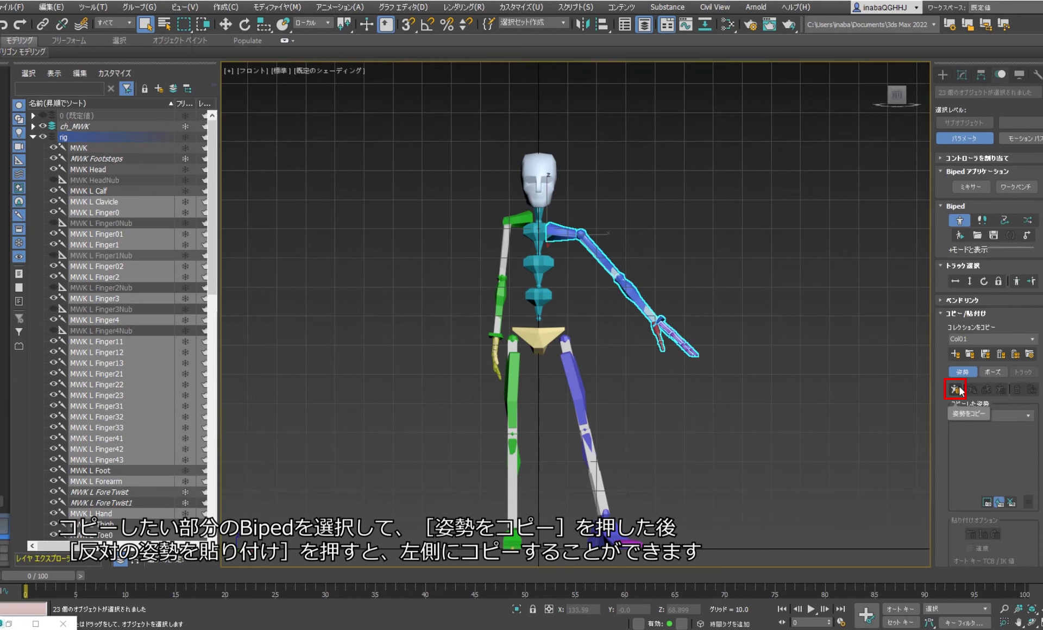
click(955, 389)
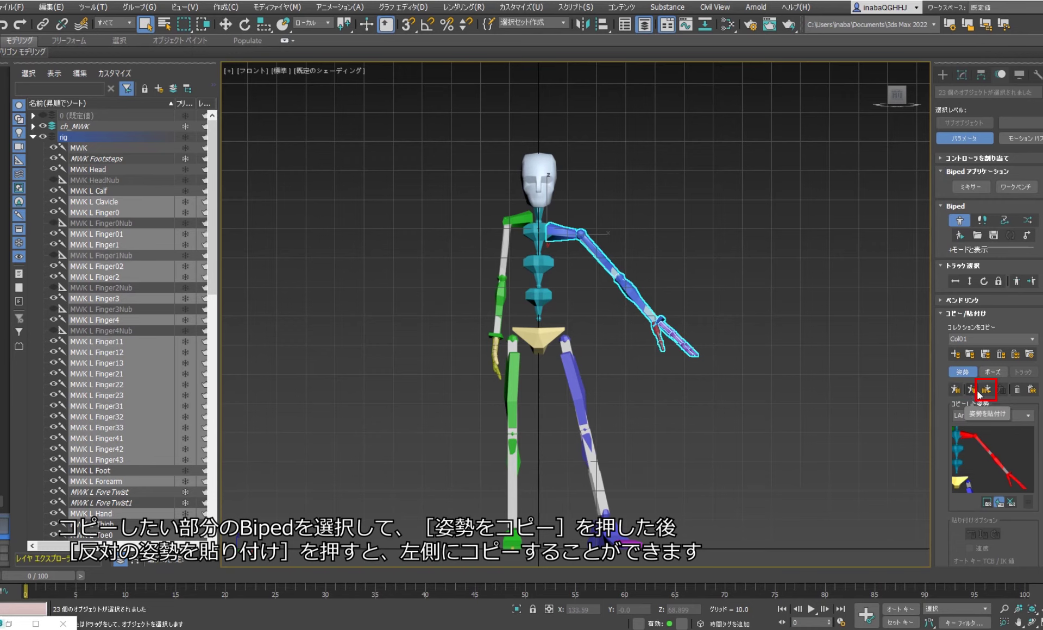
click(986, 389)
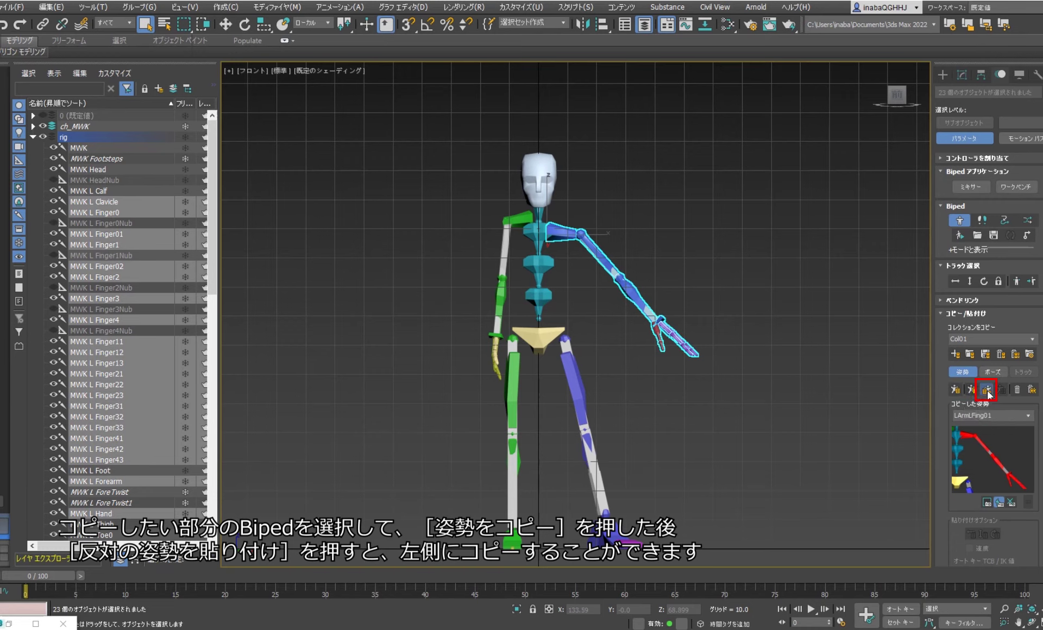
Mirror the fitted leg pose onto the other leg, then unhide the geometry.
double_click(568, 350)
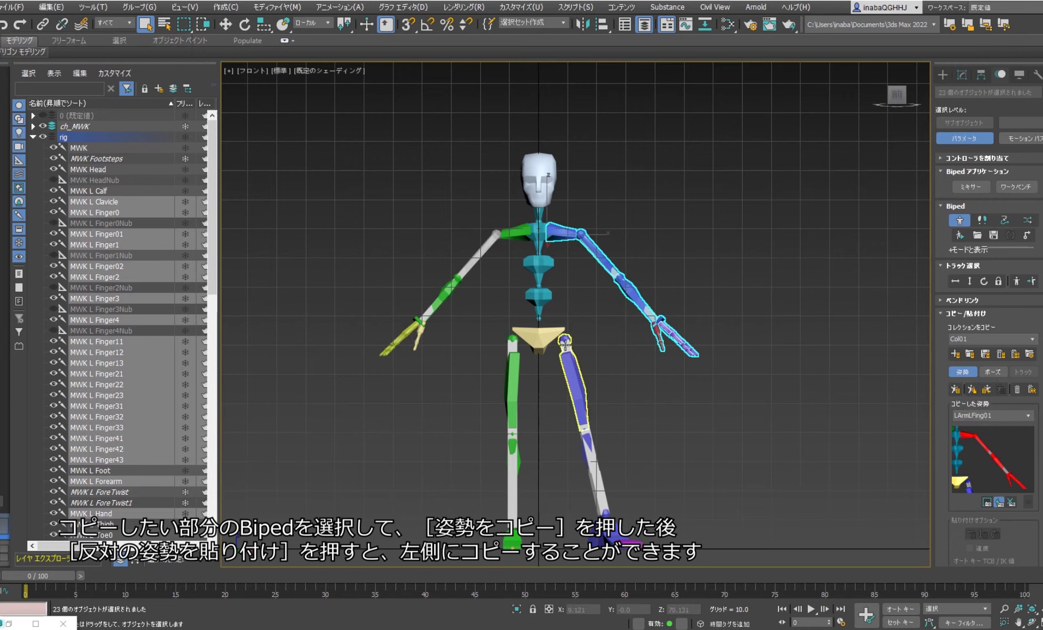
click(959, 391)
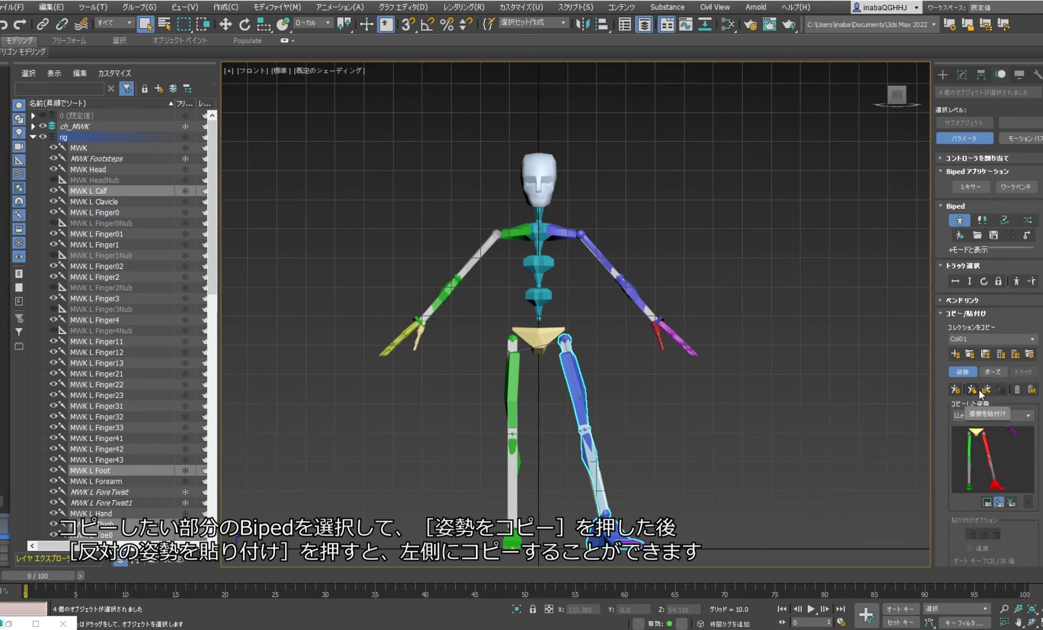
click(986, 389)
click(753, 422)
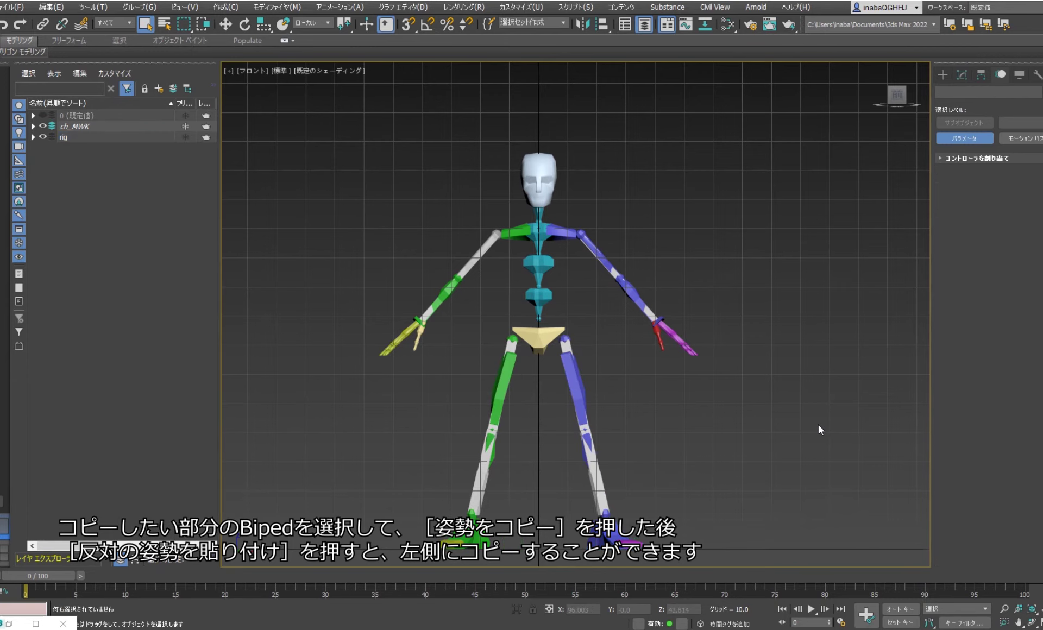
key(shift+g)
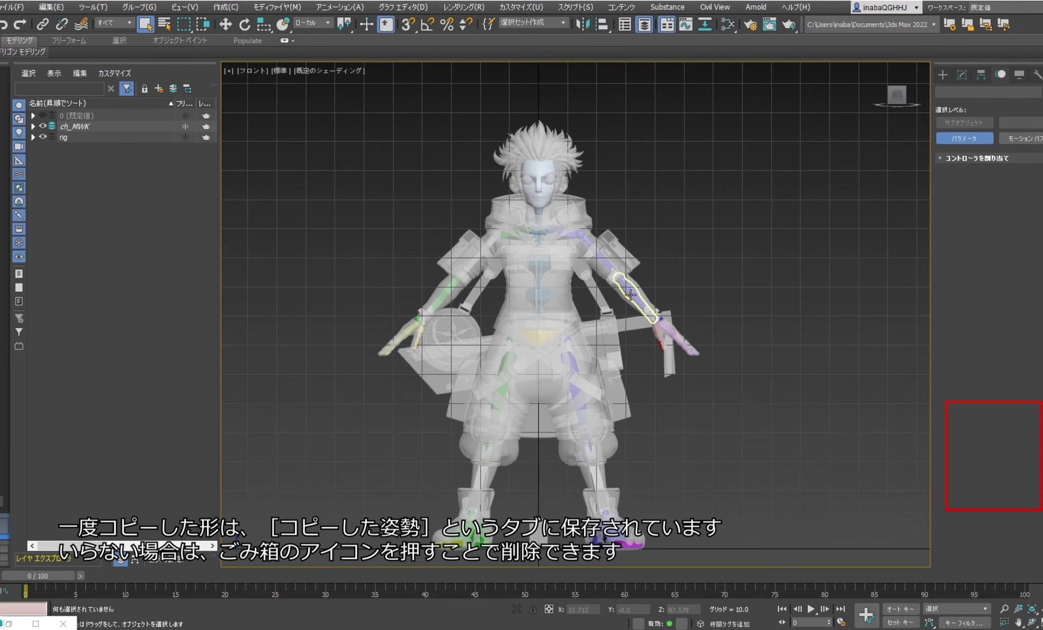
Delete the LArmLFing01 pose from the Copied Poses list.
click(669, 300)
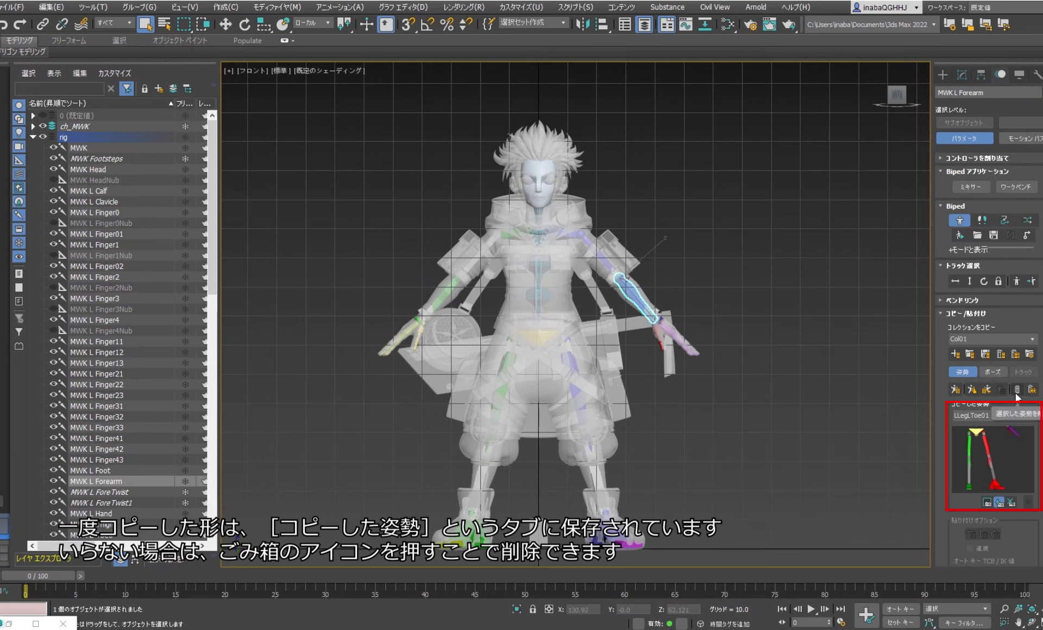
click(1028, 417)
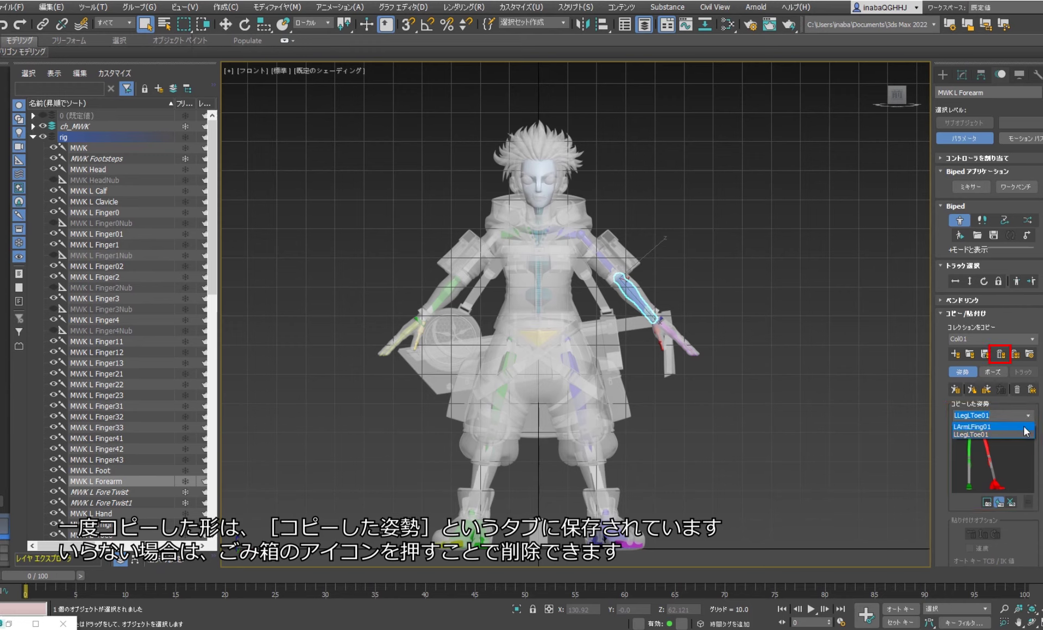
click(1025, 429)
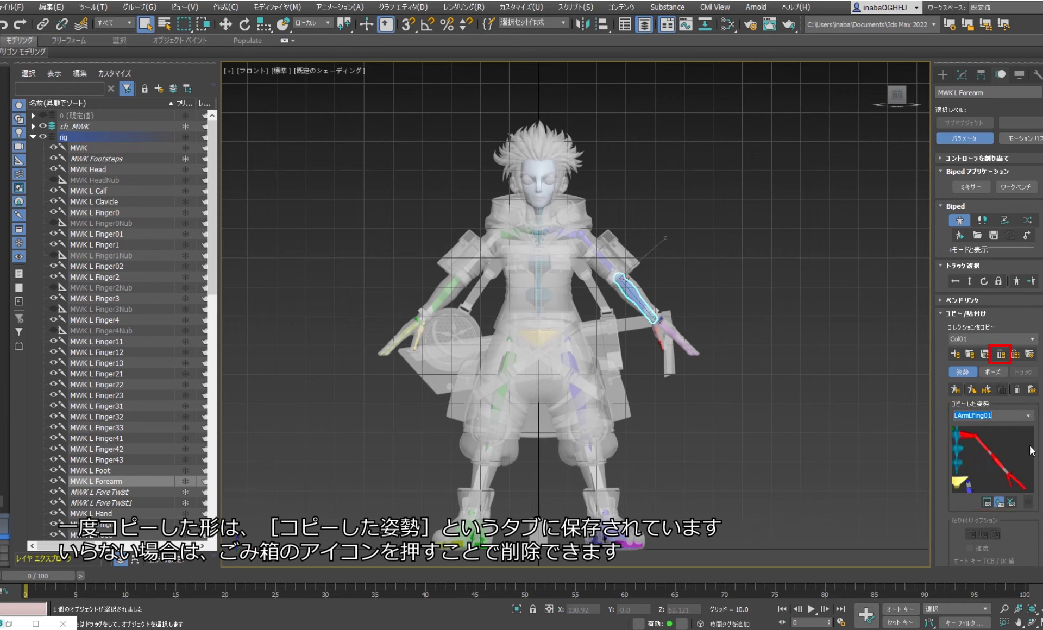
click(1022, 395)
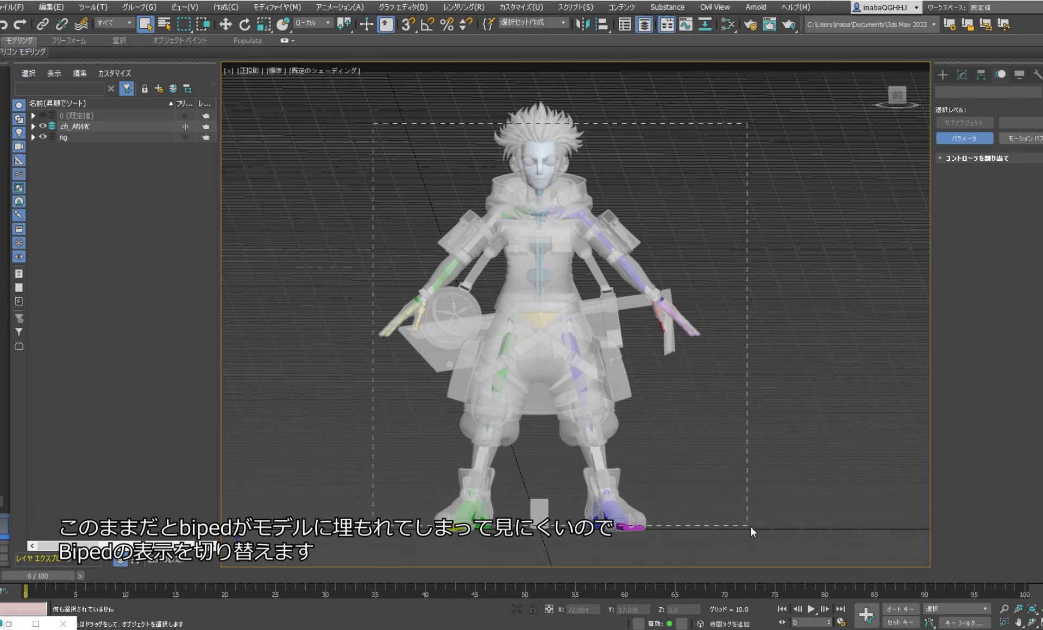
Switch the whole biped to Display as Box.
drag(595, 388, 751, 526)
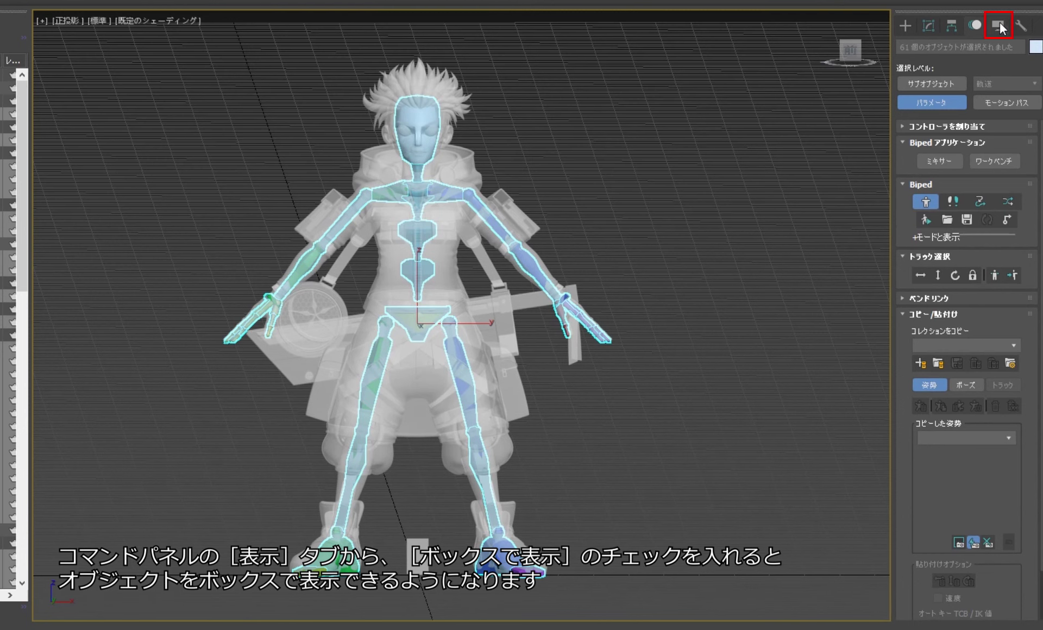
click(999, 31)
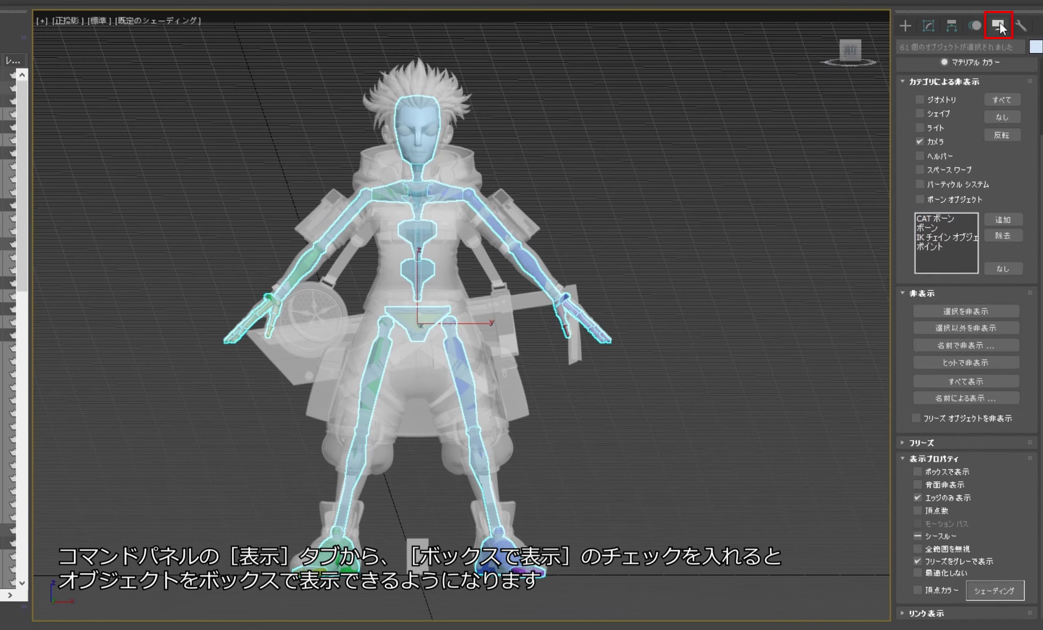
click(950, 471)
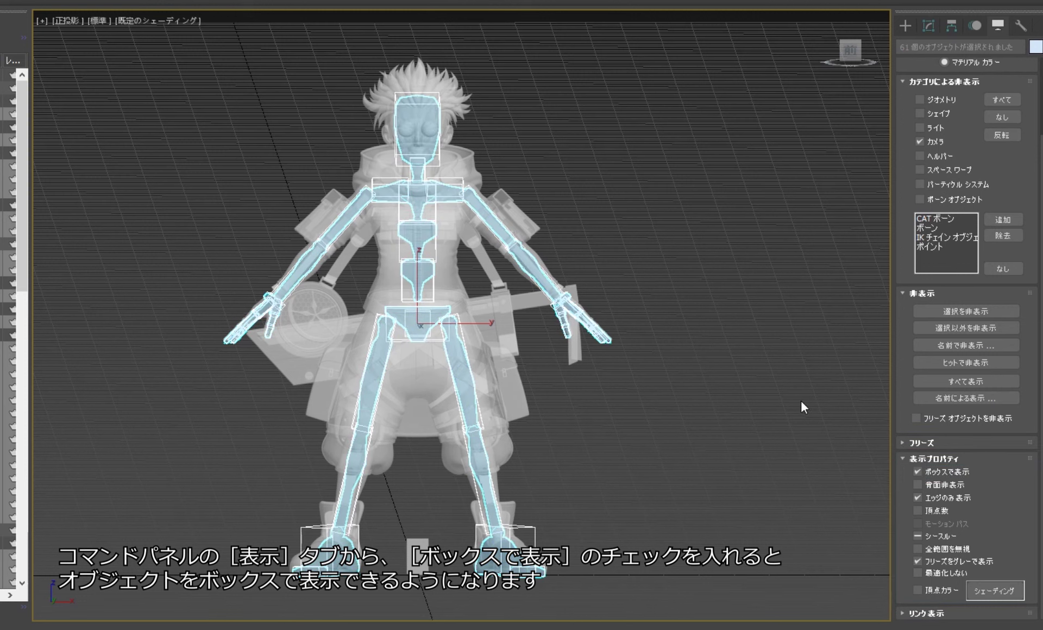
click(713, 359)
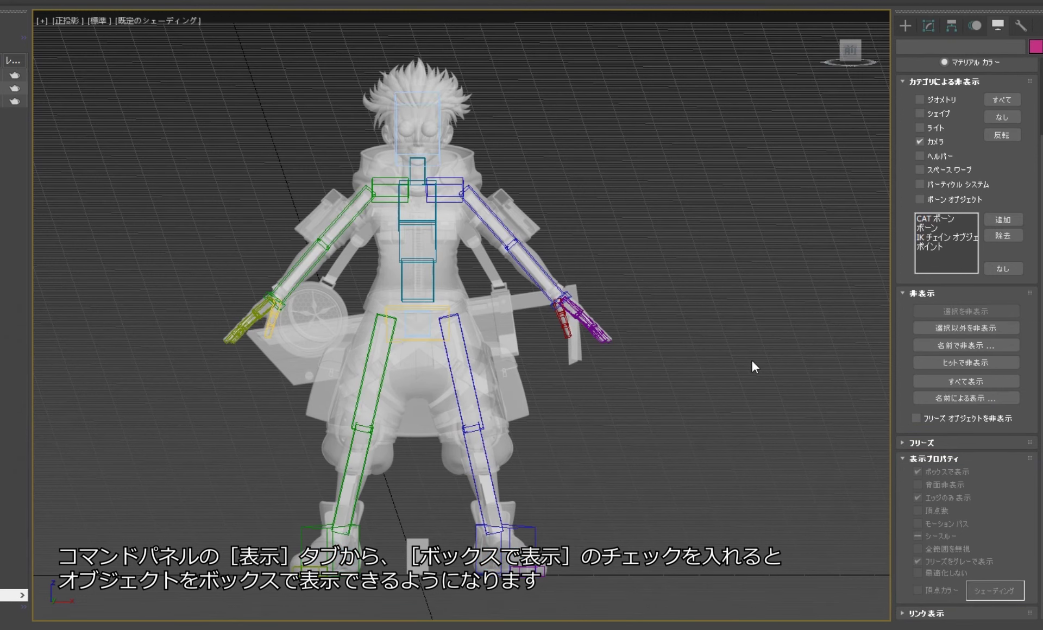
Enlarge the left thigh and calf bones so they stick out of the model.
click(467, 380)
scroll(472, 377, up, 2)
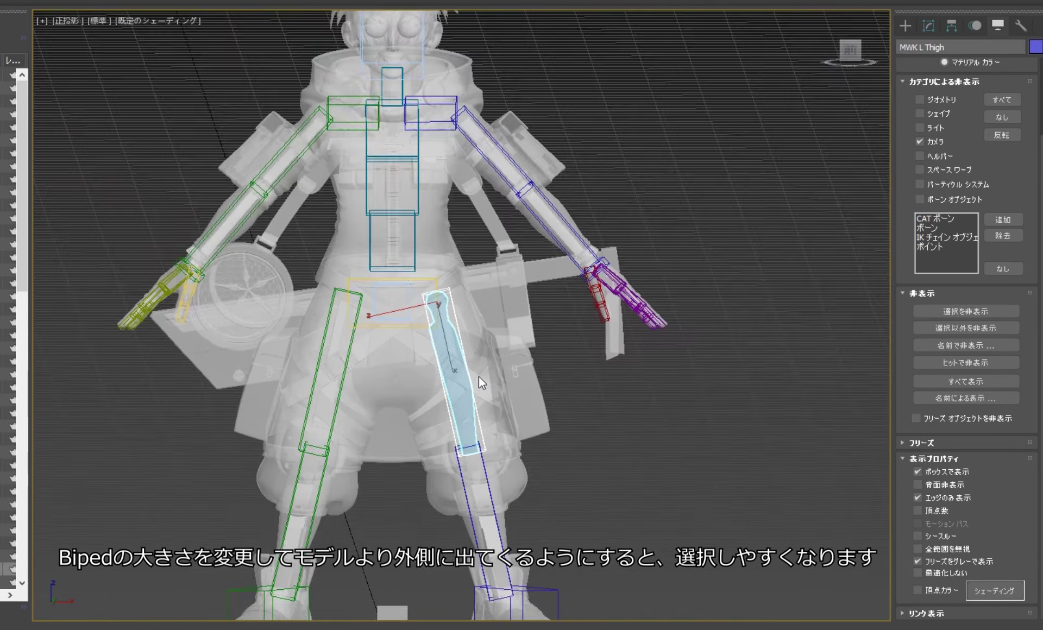
scroll(467, 358, up, 2)
key(e)
alt+middle_drag(456, 340, 451, 324)
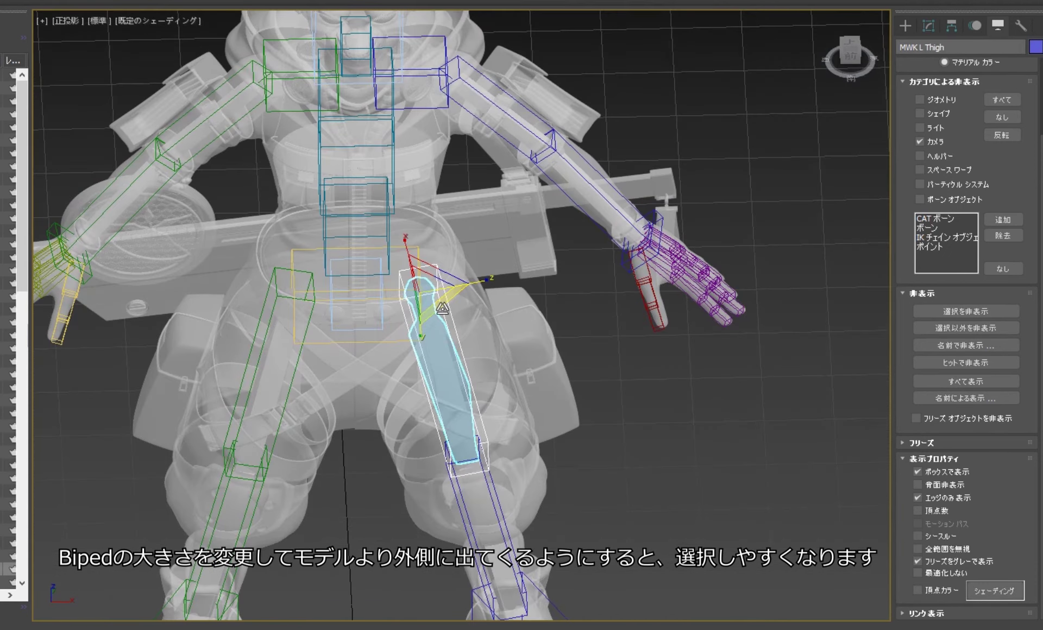
drag(441, 307, 550, 395)
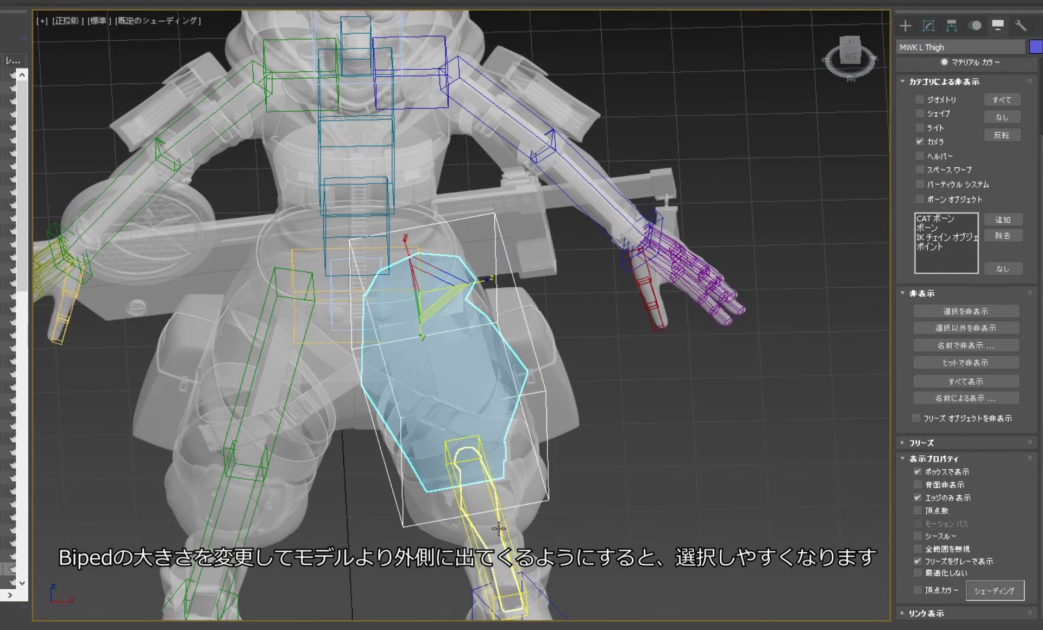
click(497, 488)
mouse_move(496, 488)
mouse_down()
mouse_move(575, 528)
mouse_move(600, 482)
mouse_up()
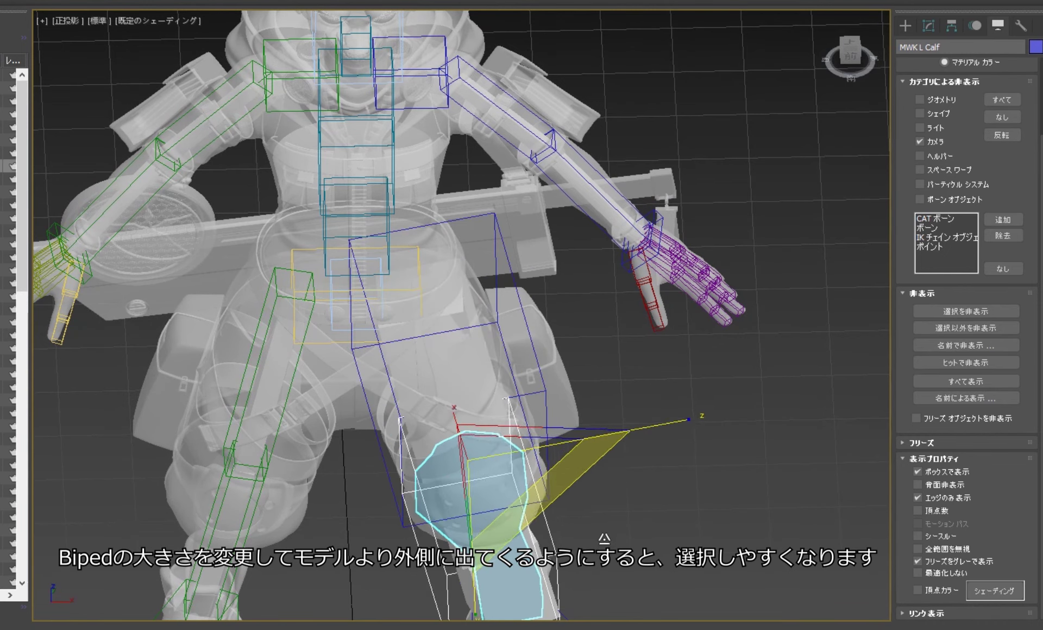
middle_drag(601, 522, 584, 336)
scroll(587, 285, down, 3)
click(587, 284)
scroll(588, 285, down, 2)
scroll(552, 357, down, 2)
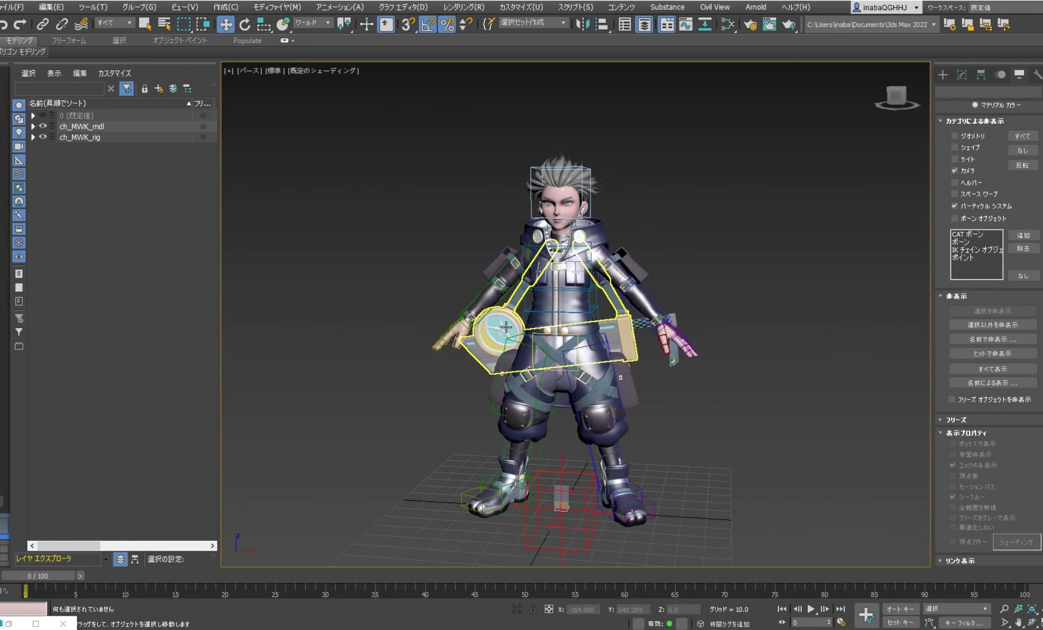
Zoom and pan the perspective view to frame the textured character's upper body around its box-display biped.
scroll(506, 313, up, 3)
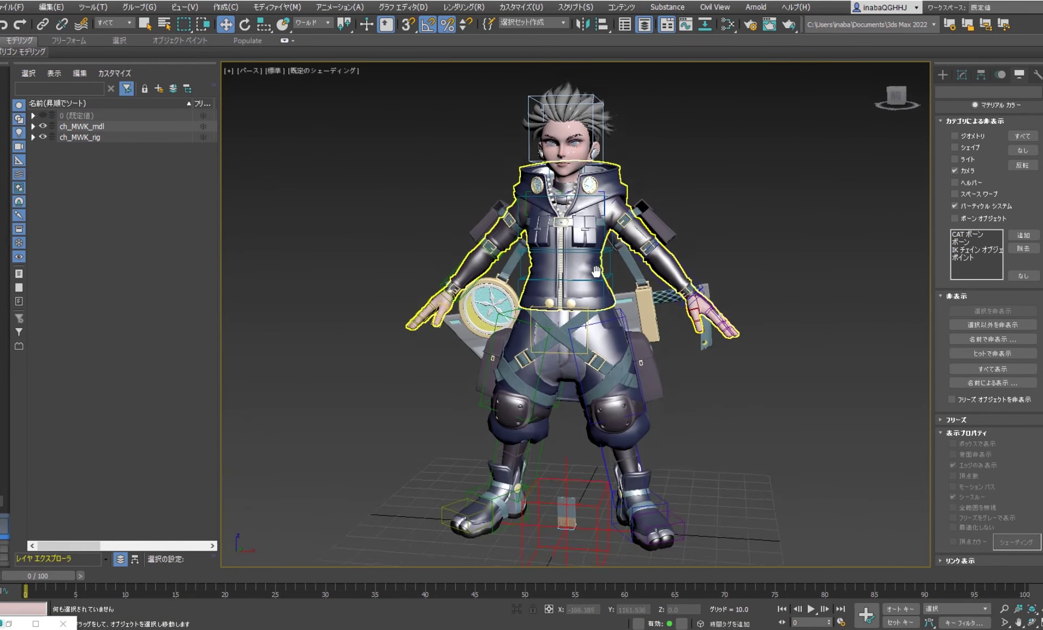
middle_drag(602, 304, 614, 273)
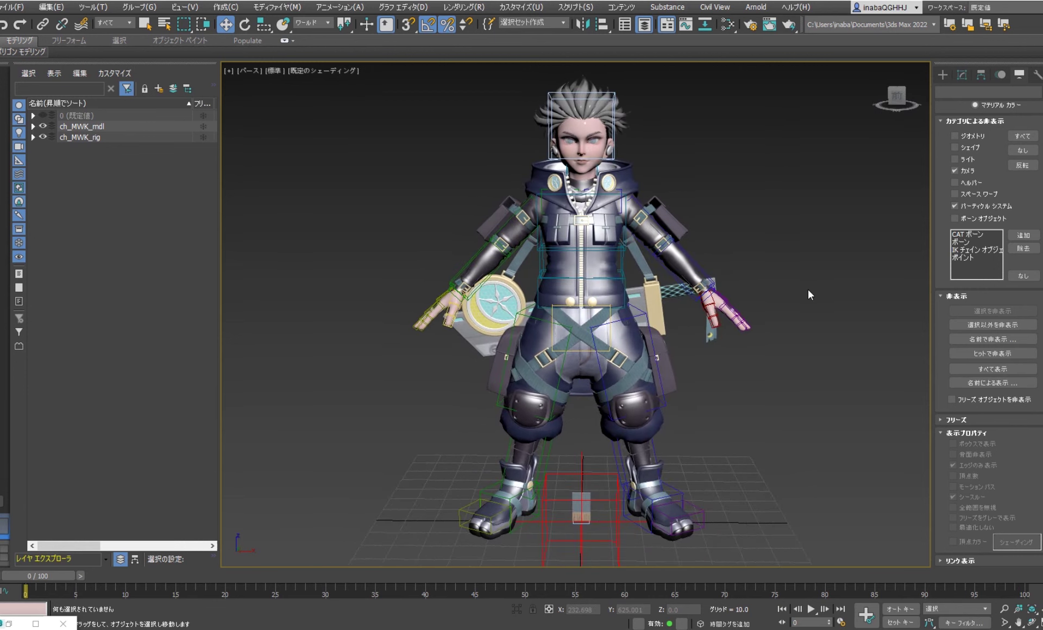